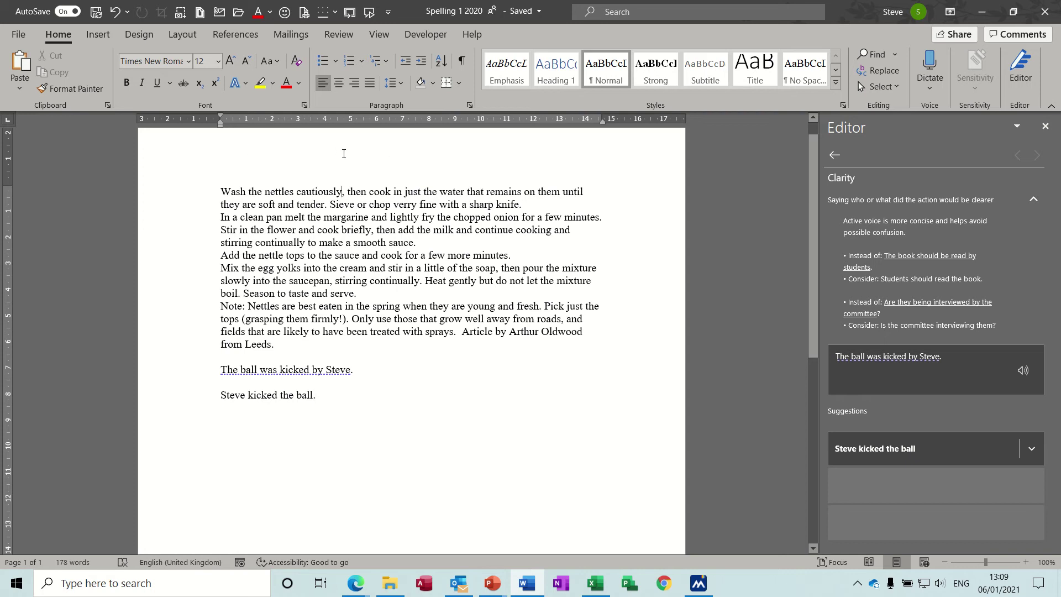
Fill the header with the author's name, the date Wednesday, 06 January 2021, and Sales
double_click(343, 154)
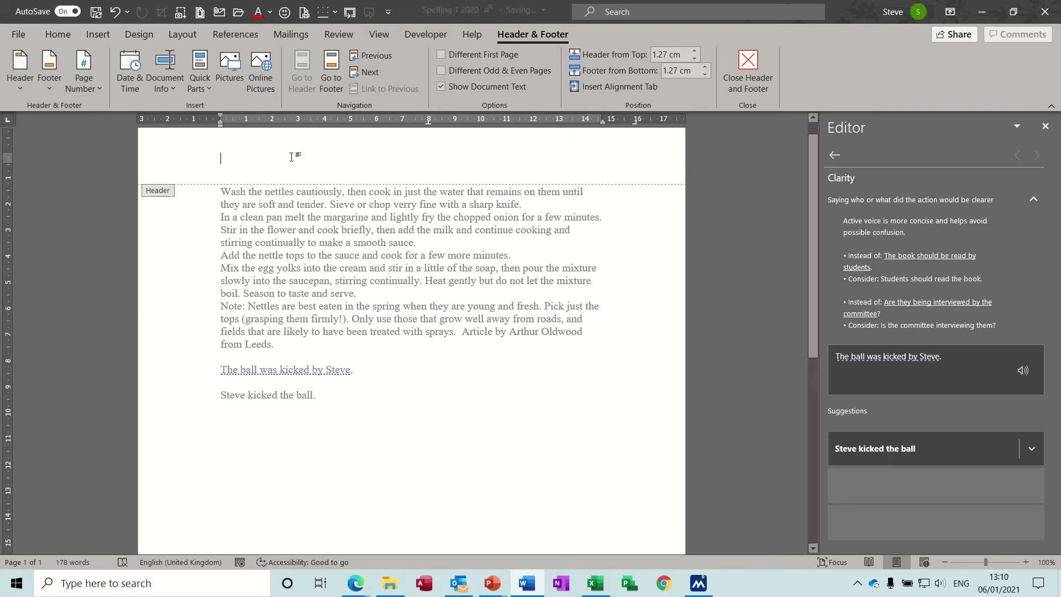
type("Steve")
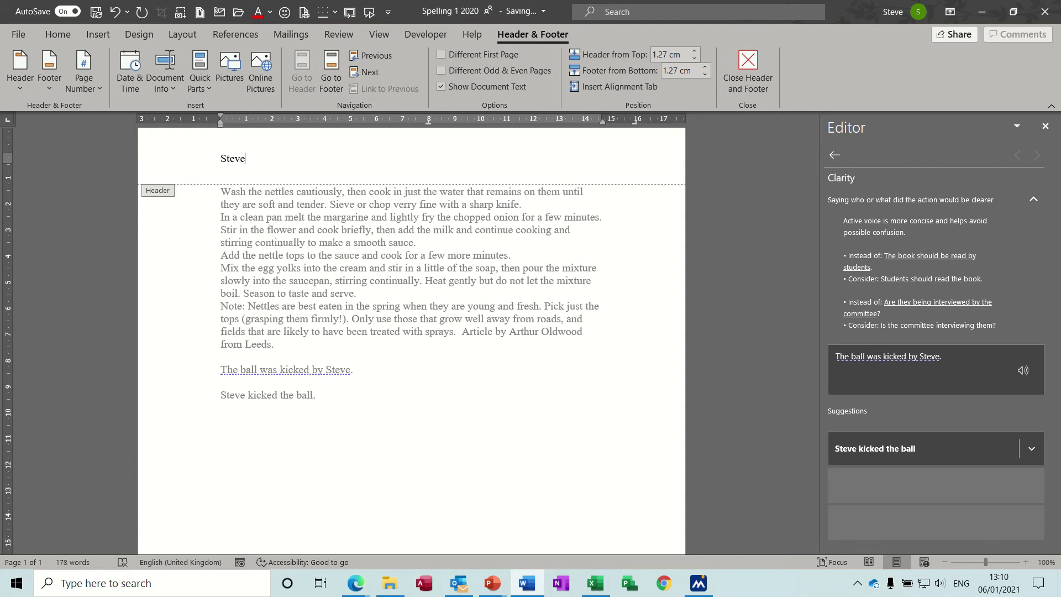
key("Tab")
left_click(131, 68)
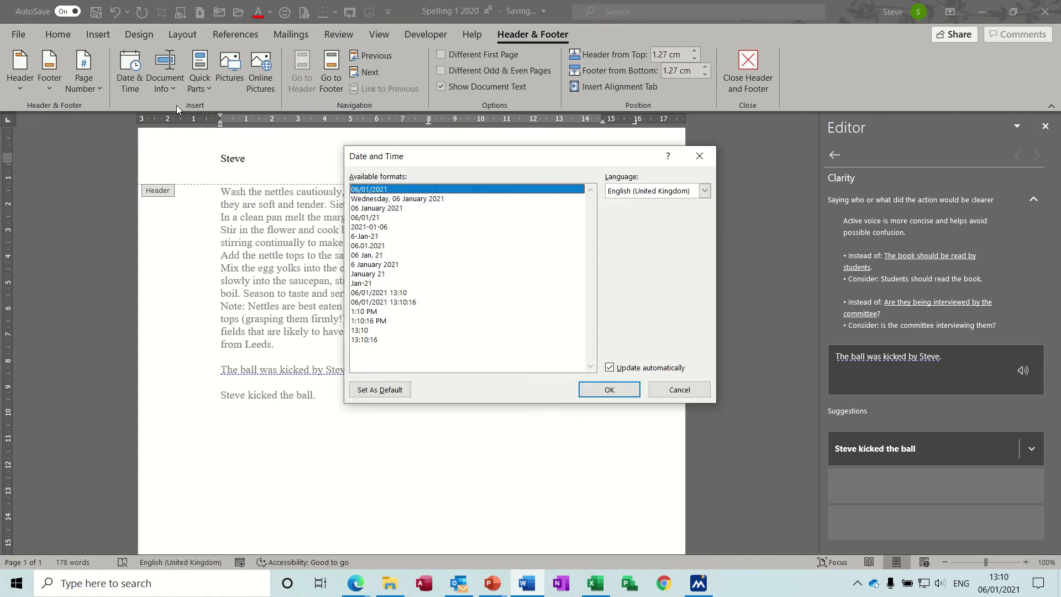
left_click(390, 199)
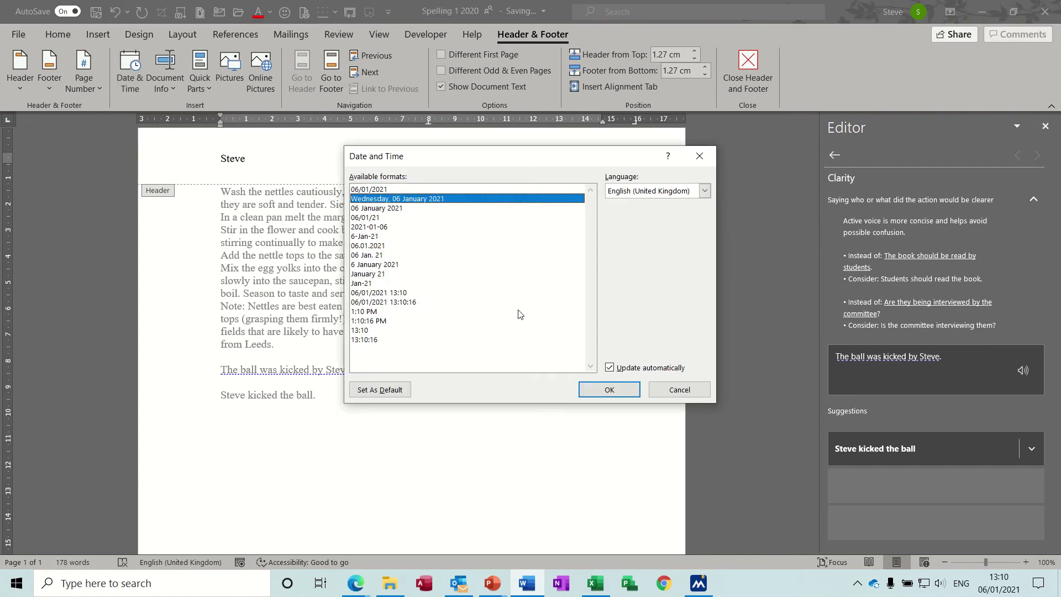
left_click(608, 390)
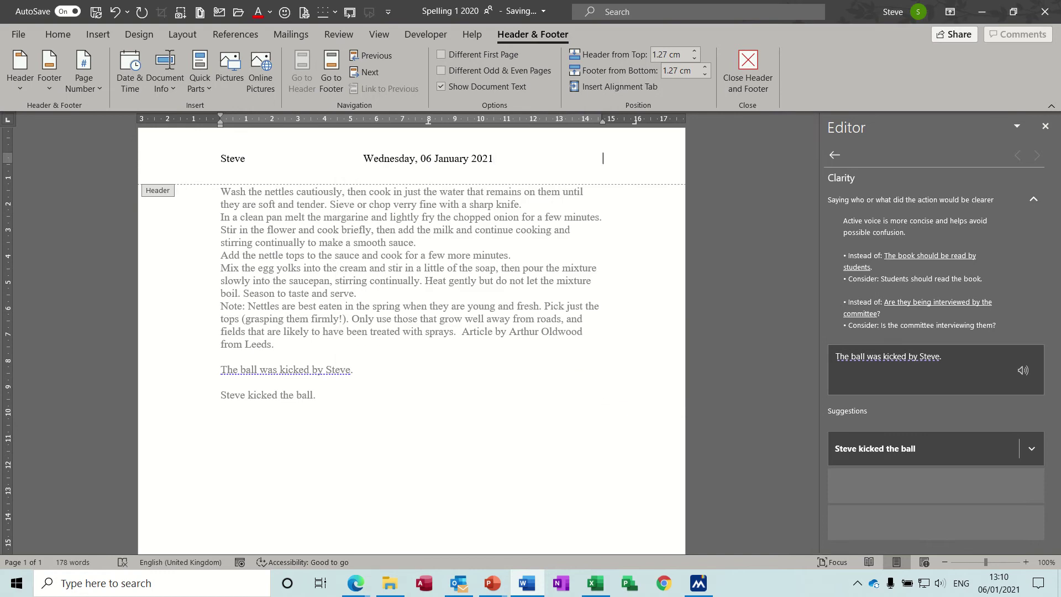
type("Sales")
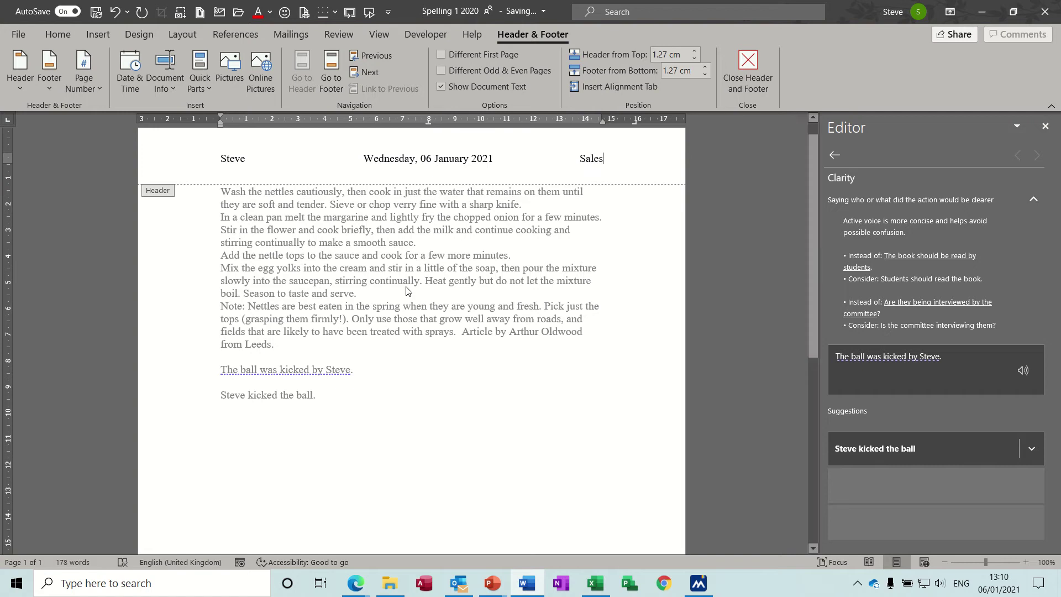
Add a Plain Number 3 page number at the bottom right of the page
left_click(328, 64)
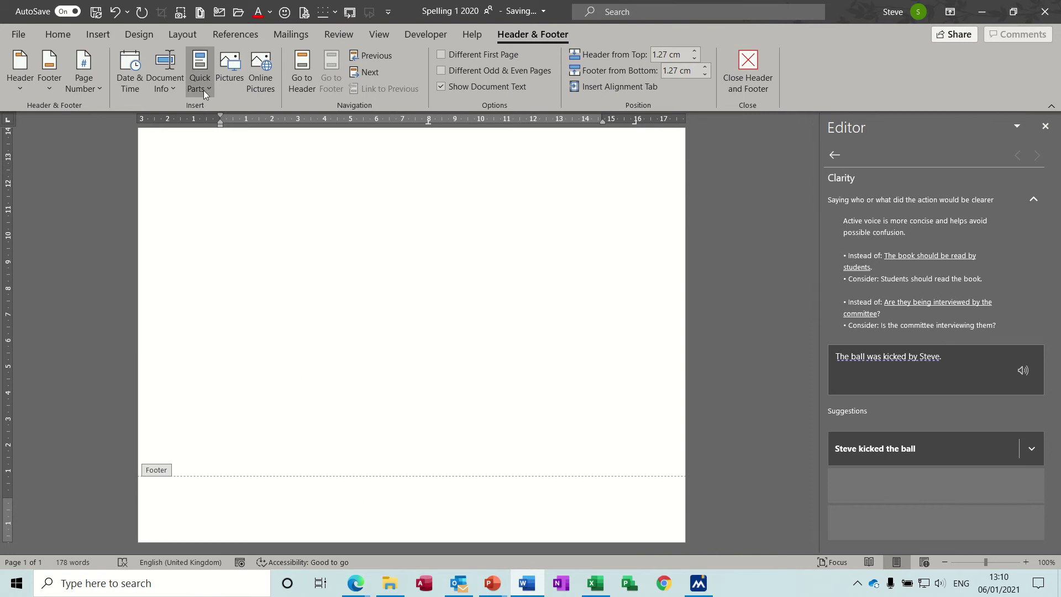
left_click(97, 91)
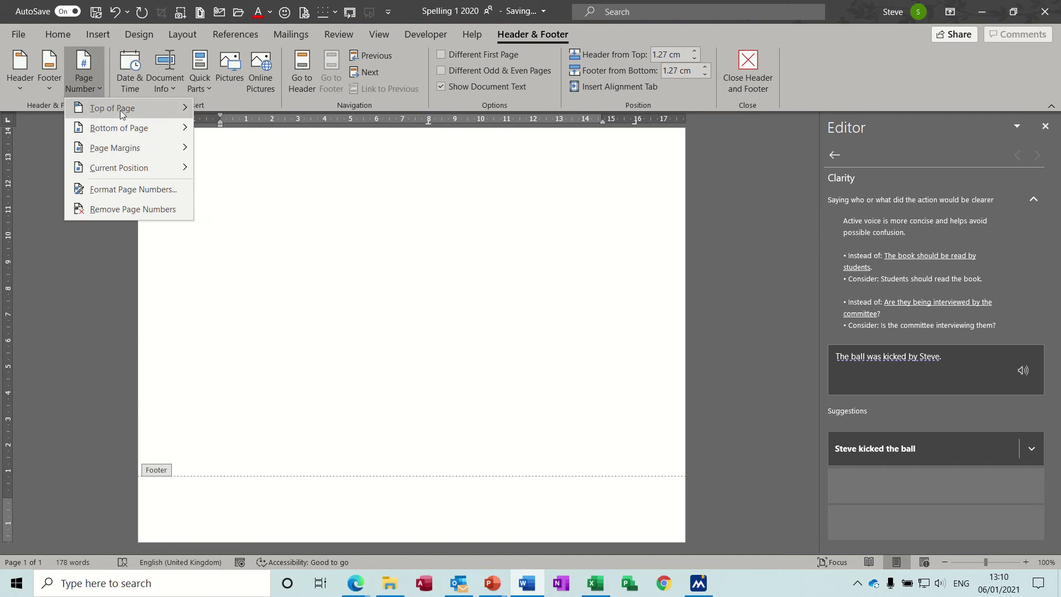
mouse_move(164, 129)
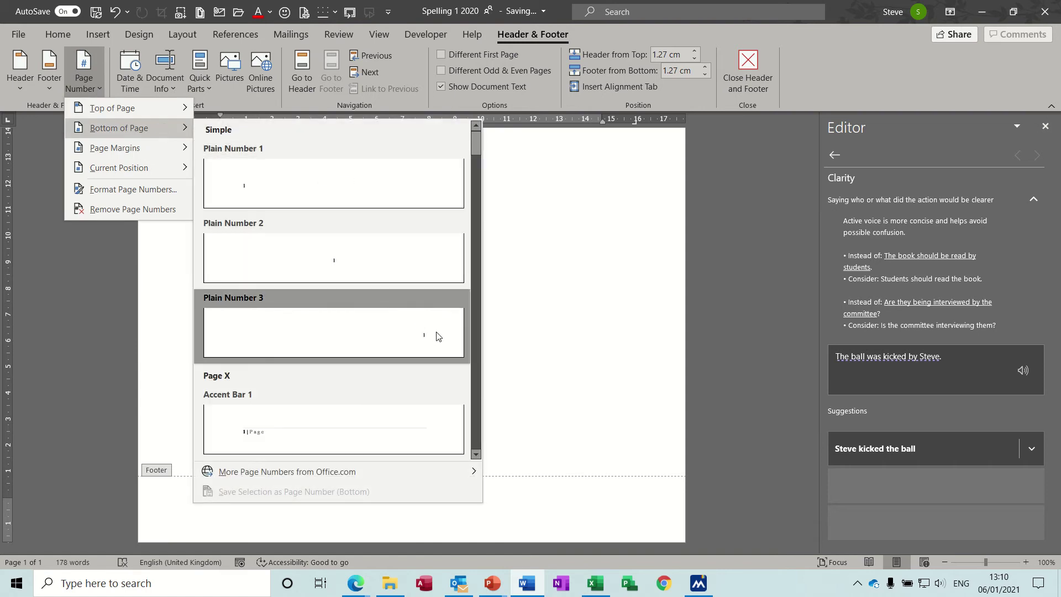
left_click(438, 336)
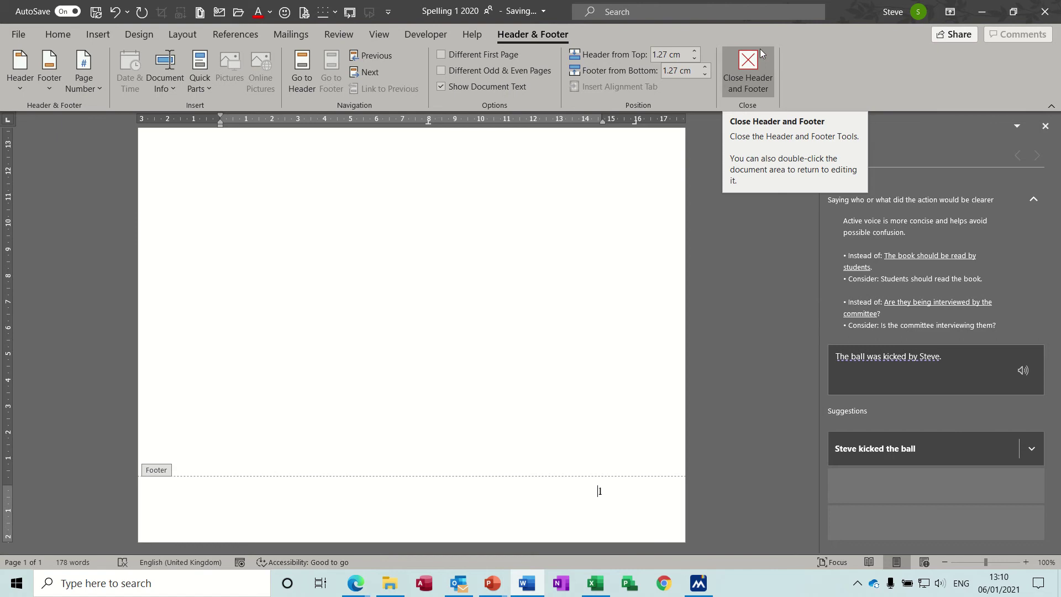
Return to the body and insert a page break after the last line to create page 2
double_click(445, 274)
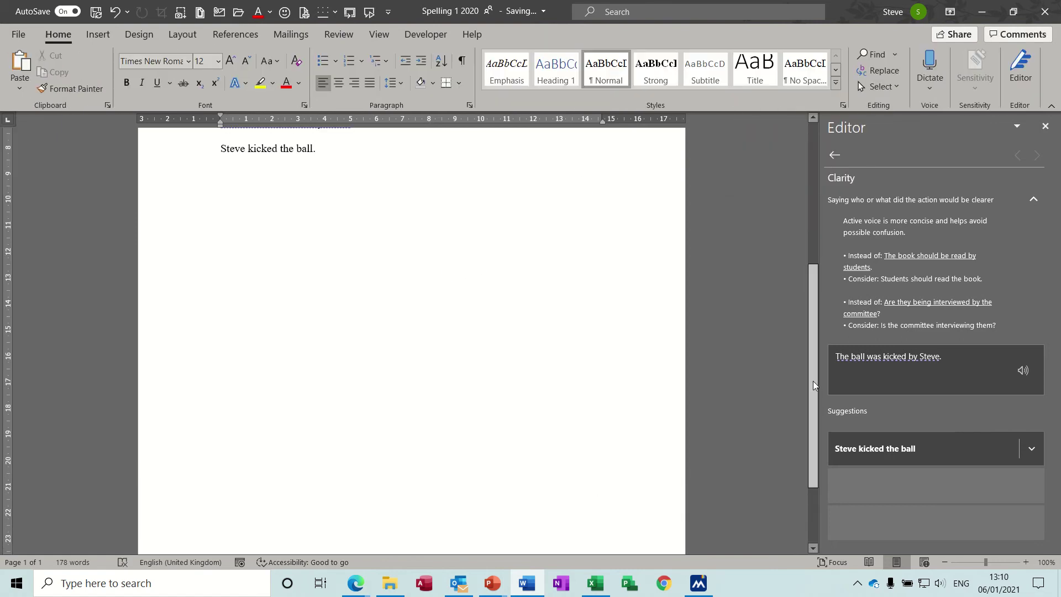
left_click_drag(815, 384, 816, 225)
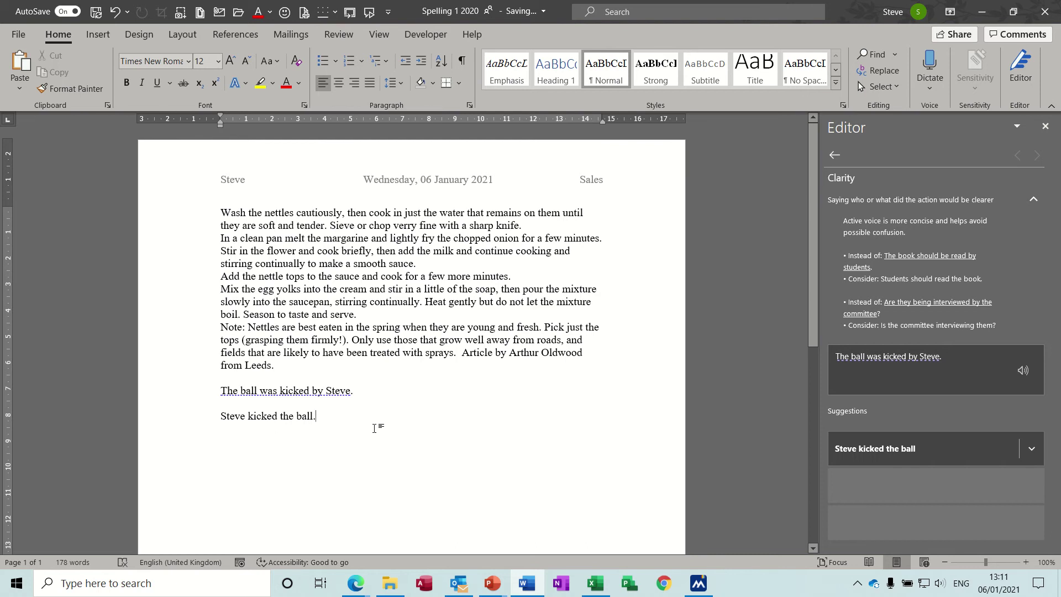
key("Return")
key("ctrl+Return")
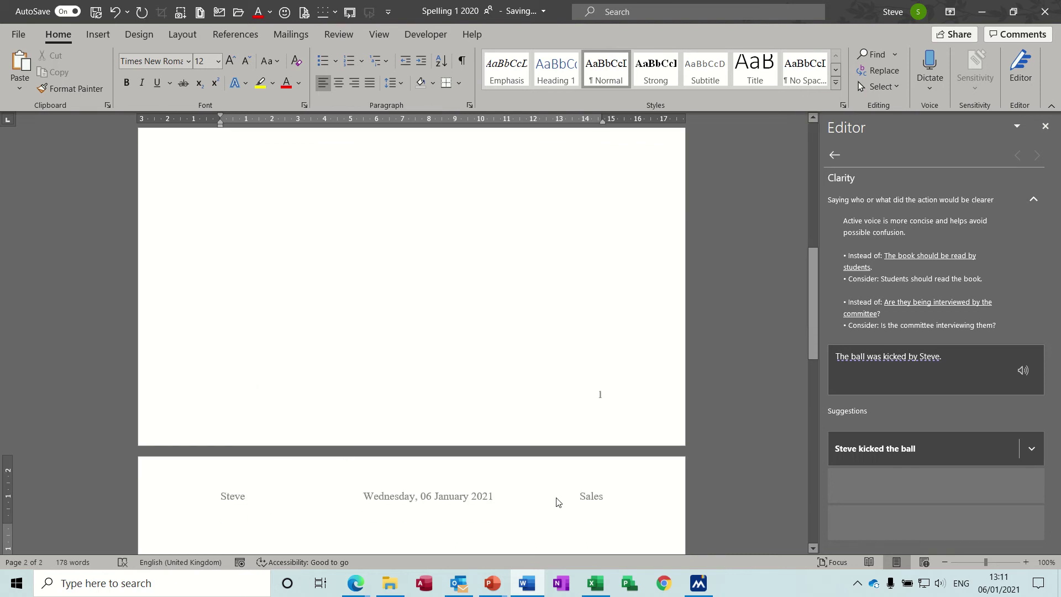
left_click_drag(816, 286, 833, 488)
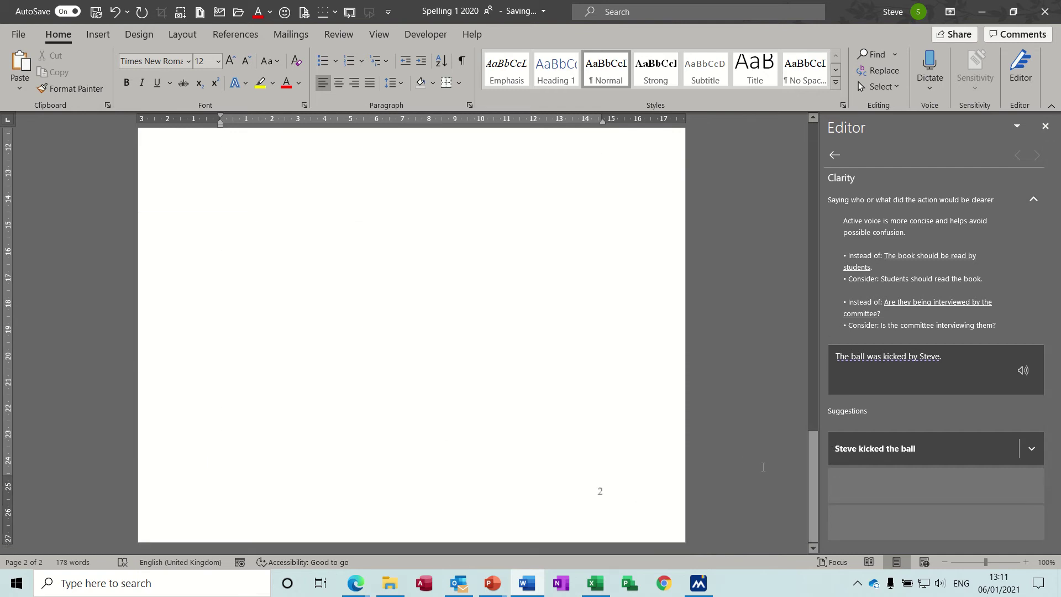
left_click_drag(816, 494, 819, 187)
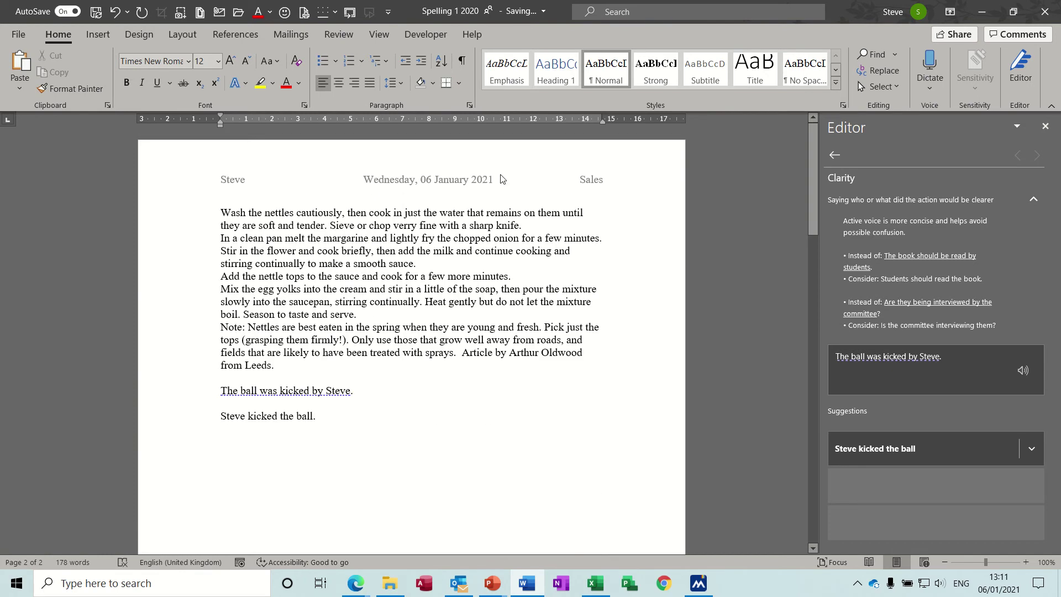
Reopen the header and footer and delete the page number from page 1's footer
double_click(434, 182)
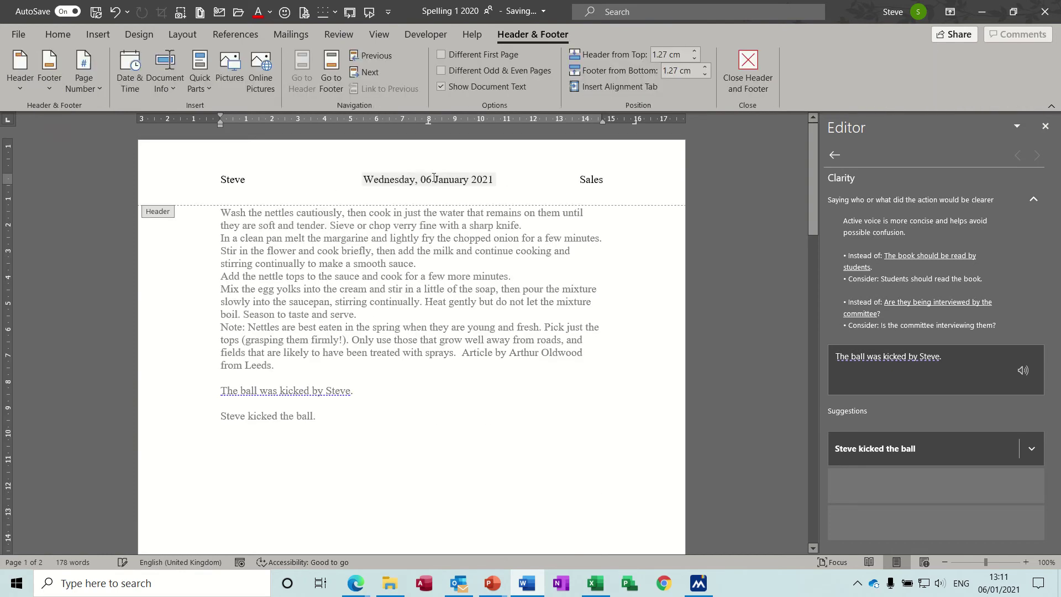
left_click_drag(813, 157, 820, 312)
left_click(388, 296)
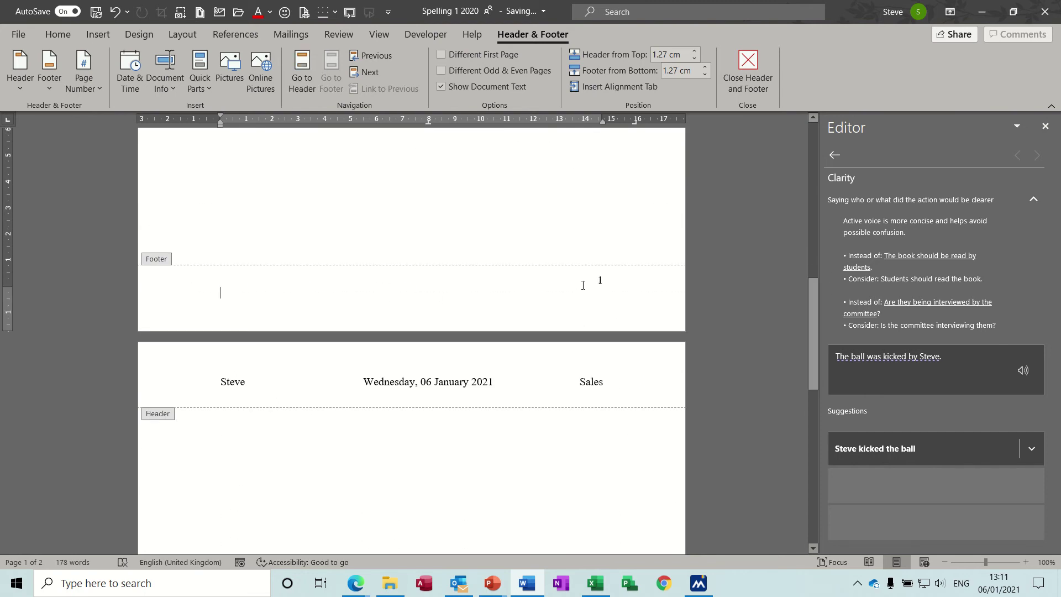
left_click_drag(612, 281, 579, 279)
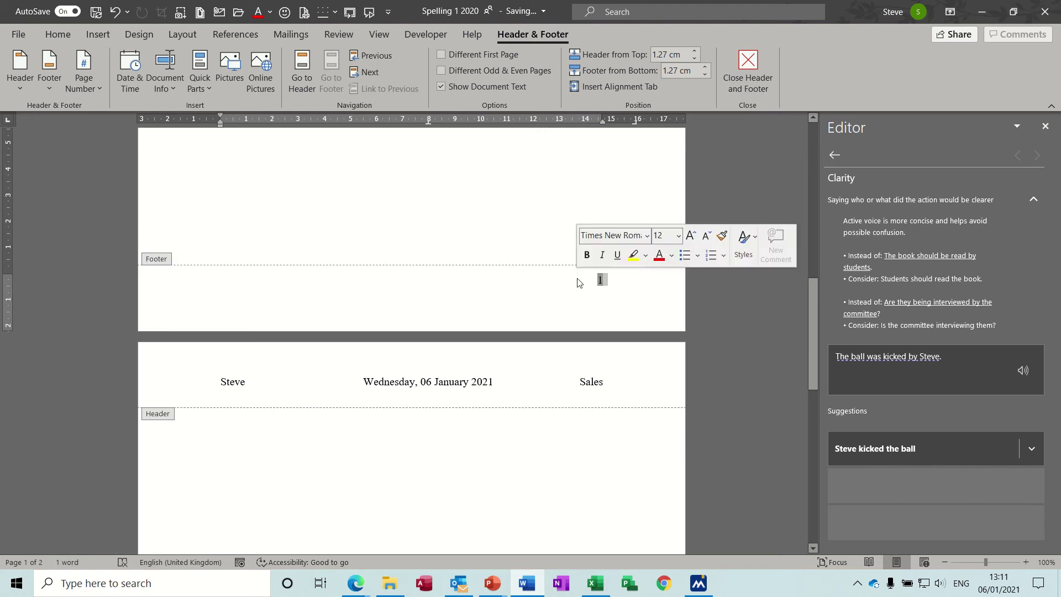
key("Delete")
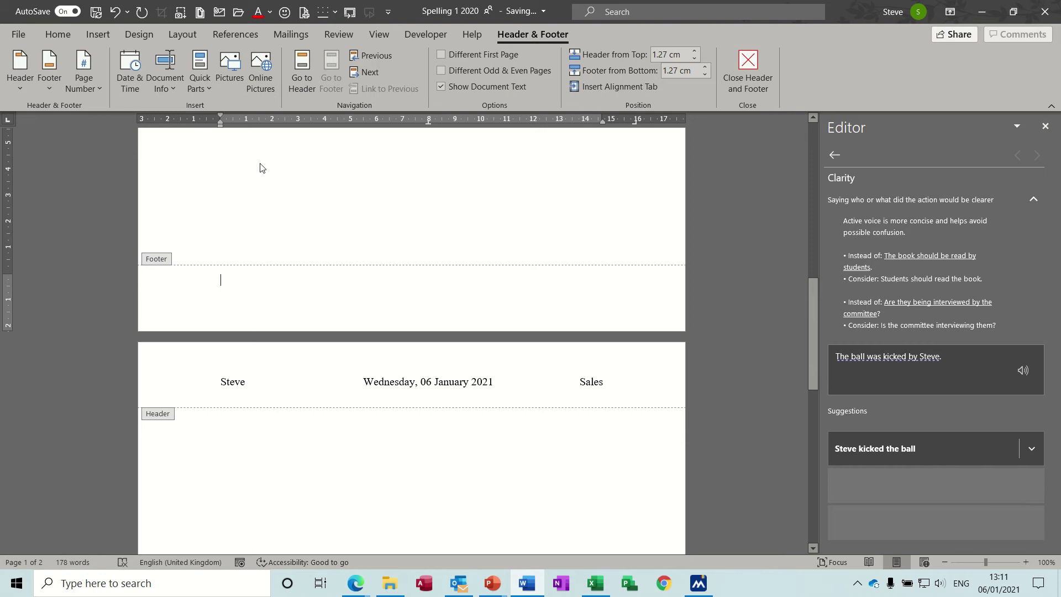
left_click(189, 289)
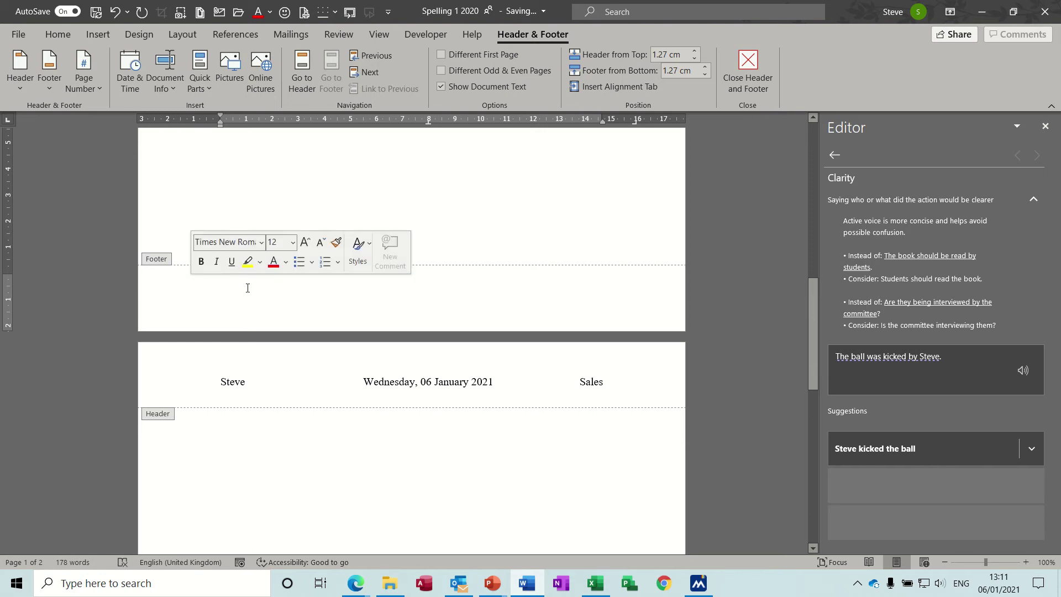
left_click(231, 284)
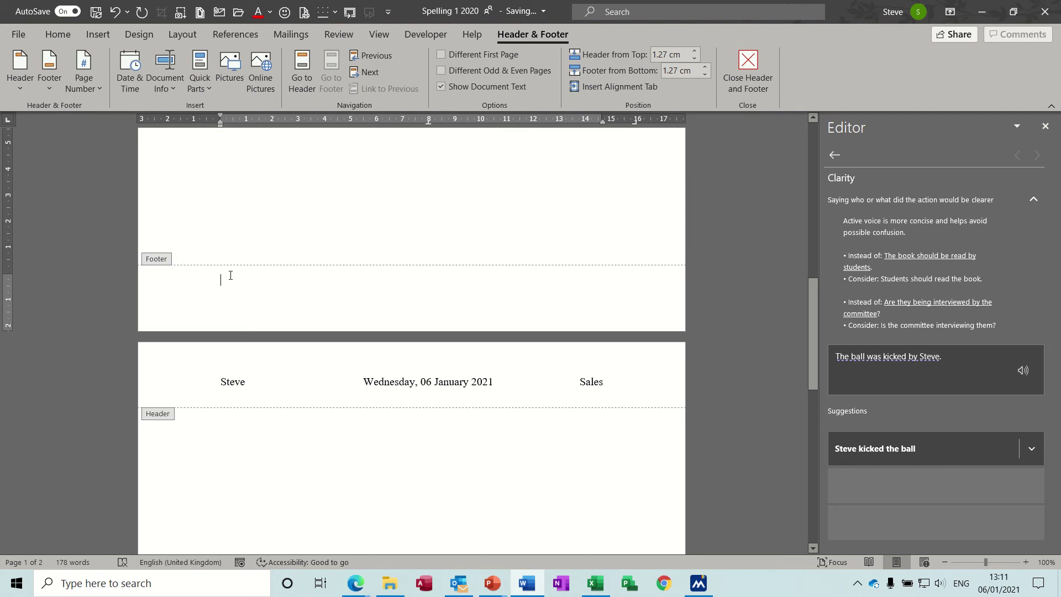
Insert the File Name field Spelling 1 2020 into the footer, removing a mistakenly inserted file path
left_click(204, 88)
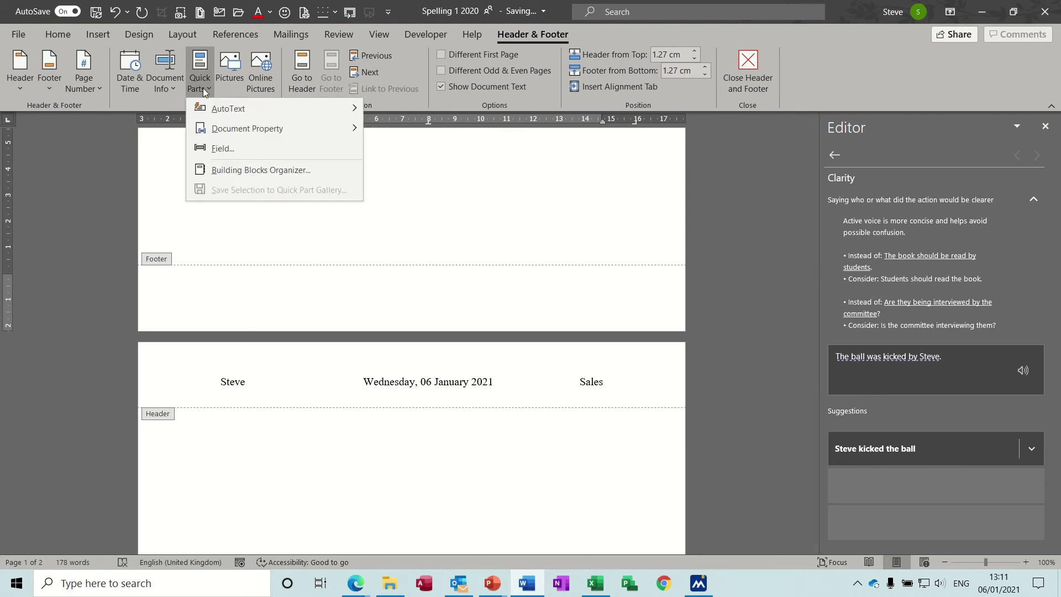
left_click(175, 84)
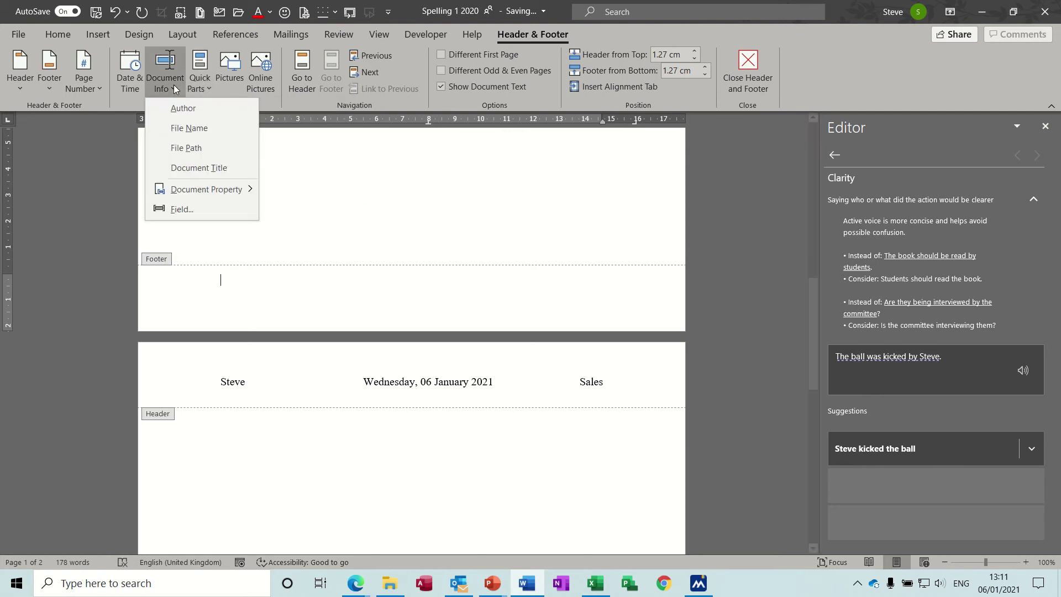
left_click(208, 148)
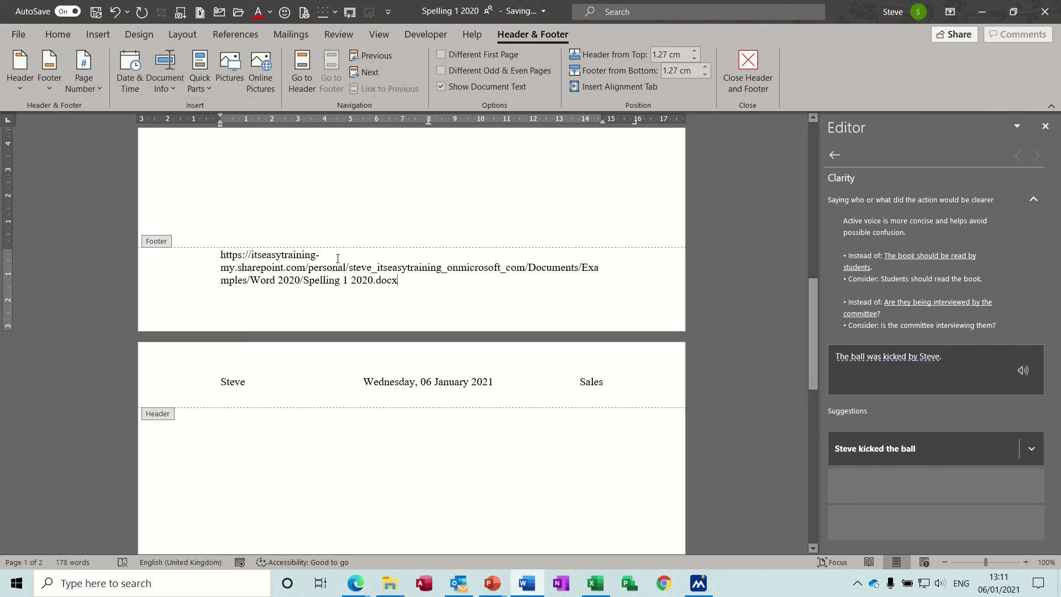
left_click_drag(406, 277, 200, 260)
key("Delete")
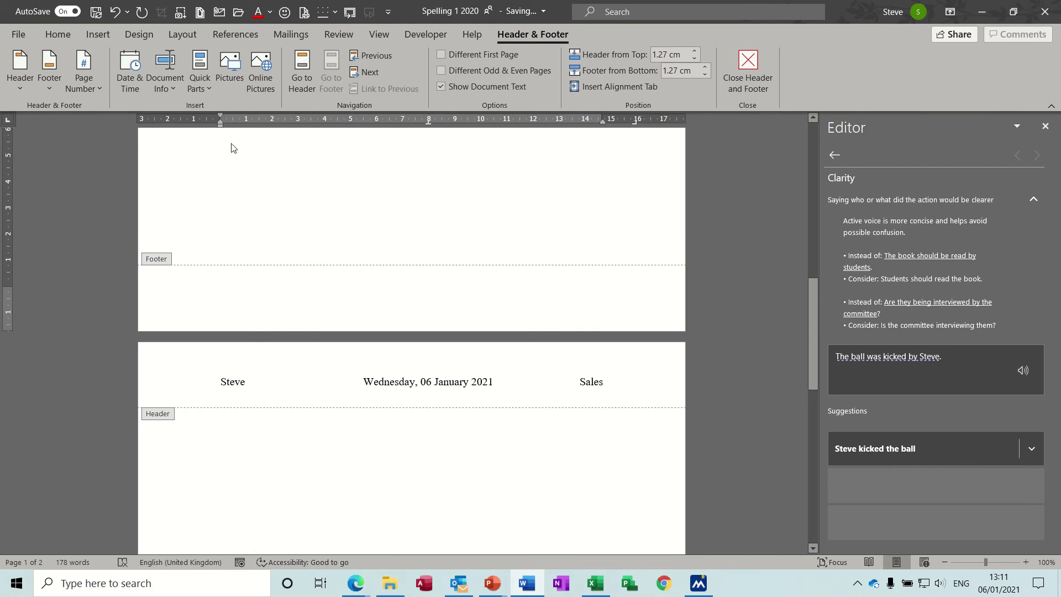
left_click(210, 89)
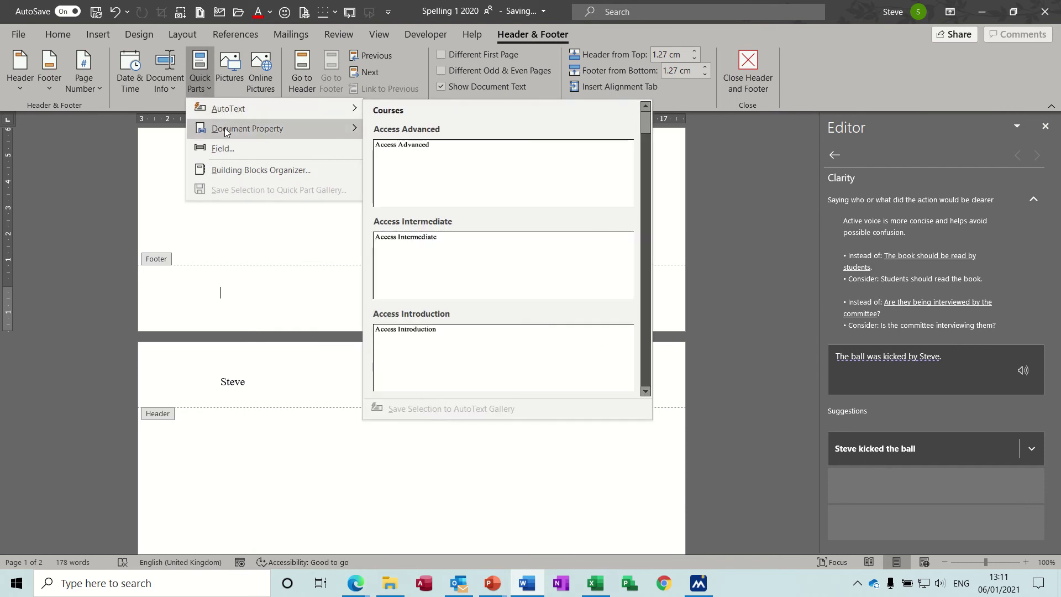
left_click(180, 84)
left_click(194, 129)
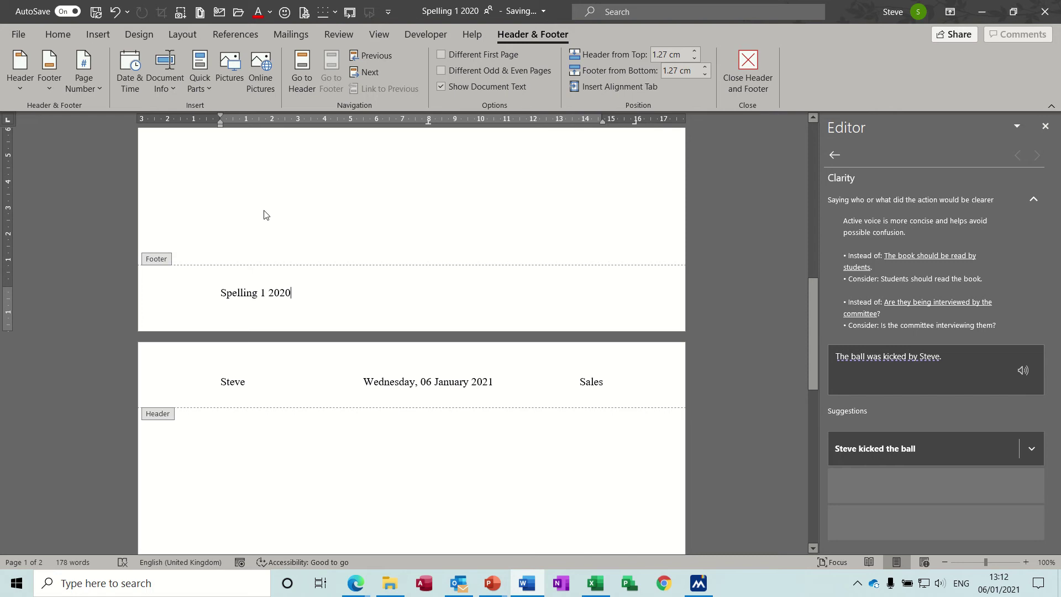
Undo a newly added right-aligned page number and place the cursor at the footer's right side
left_click(99, 90)
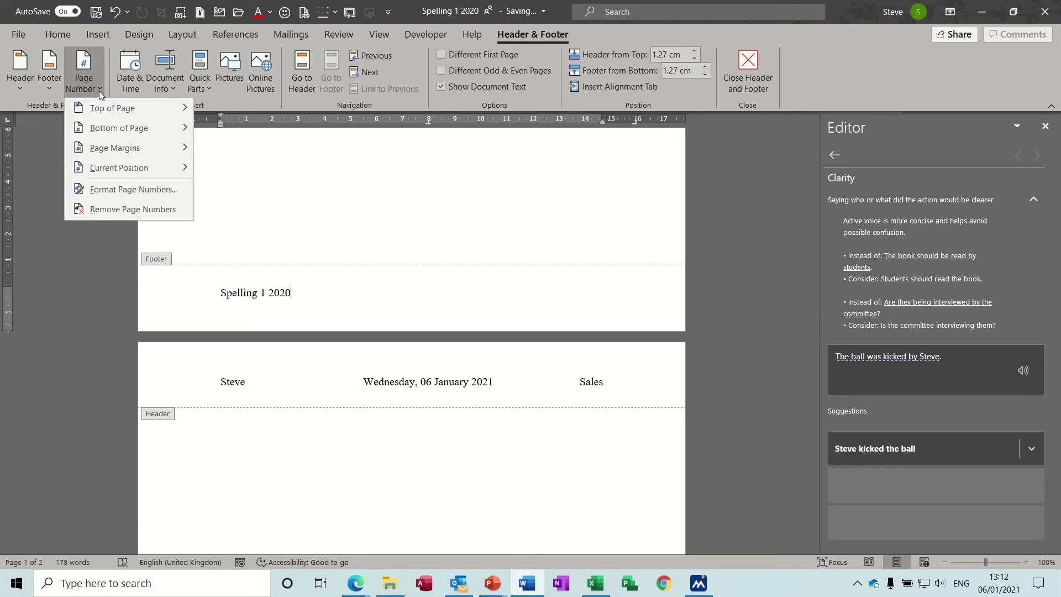
mouse_move(133, 128)
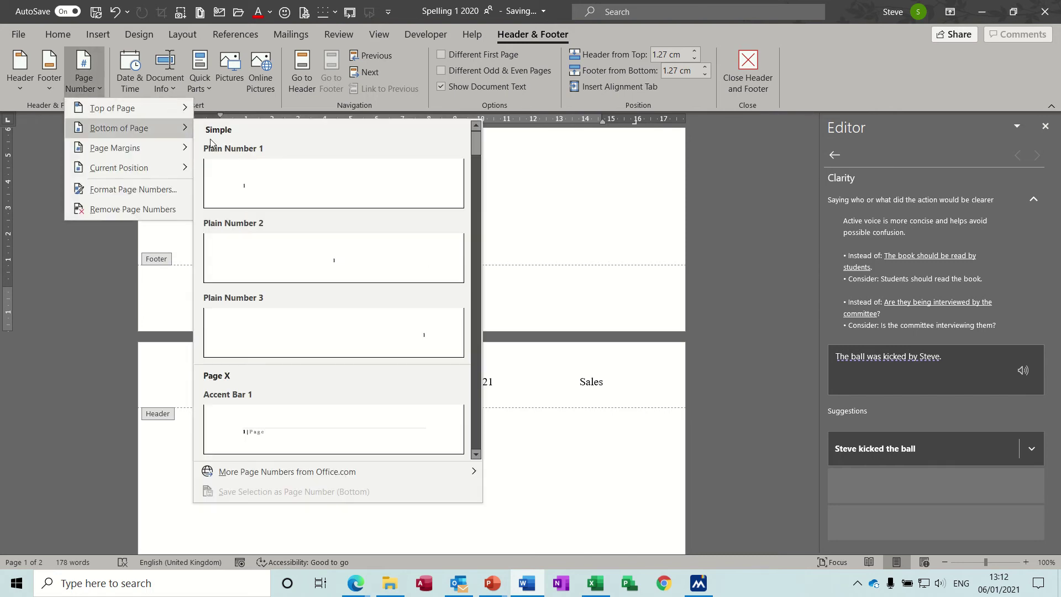
left_click(424, 330)
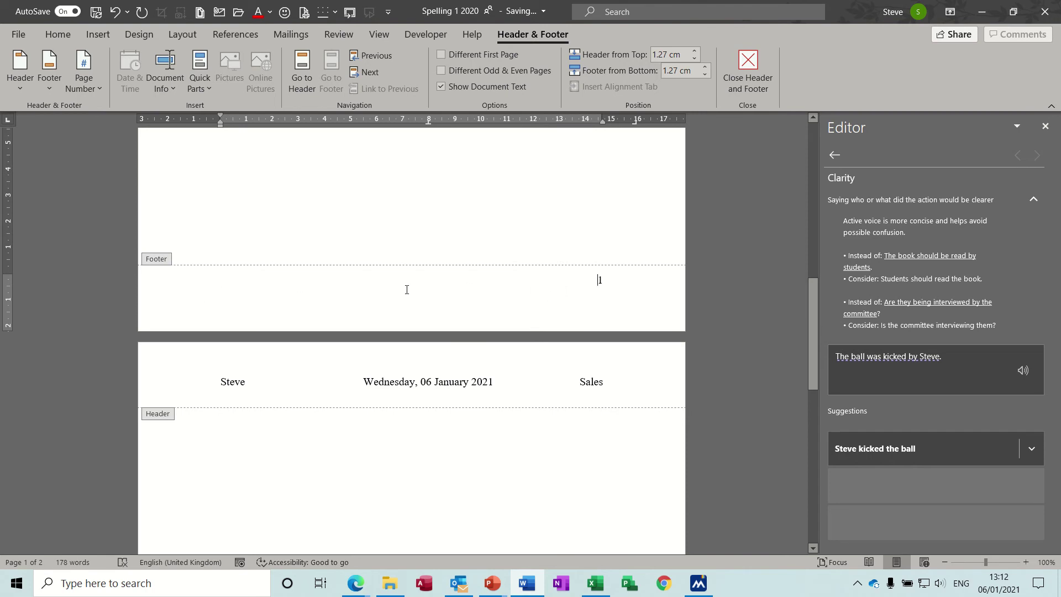
key("ctrl+z")
key("ctrl+z")
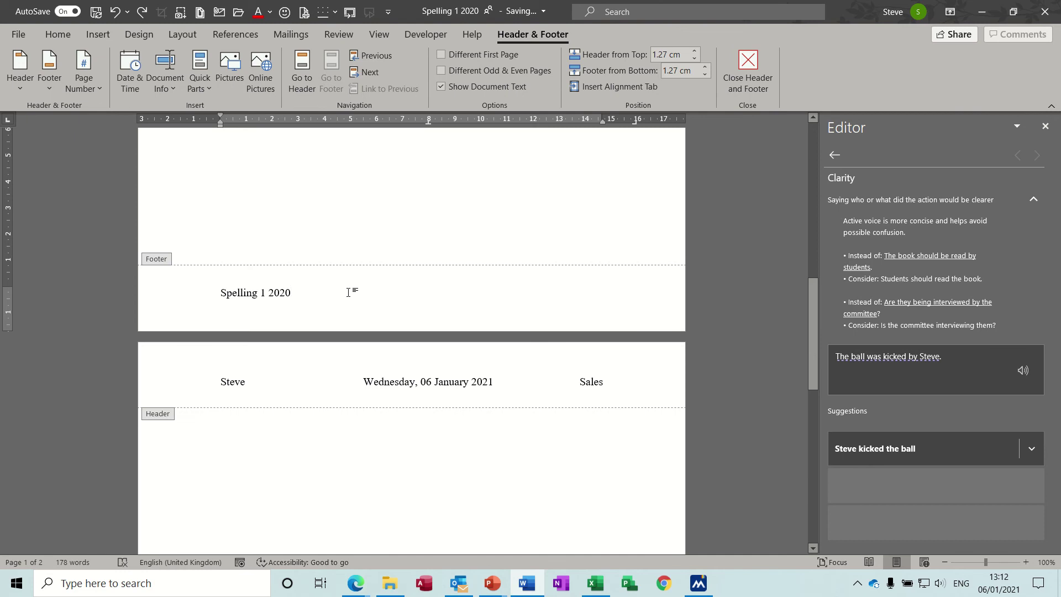
double_click(428, 292)
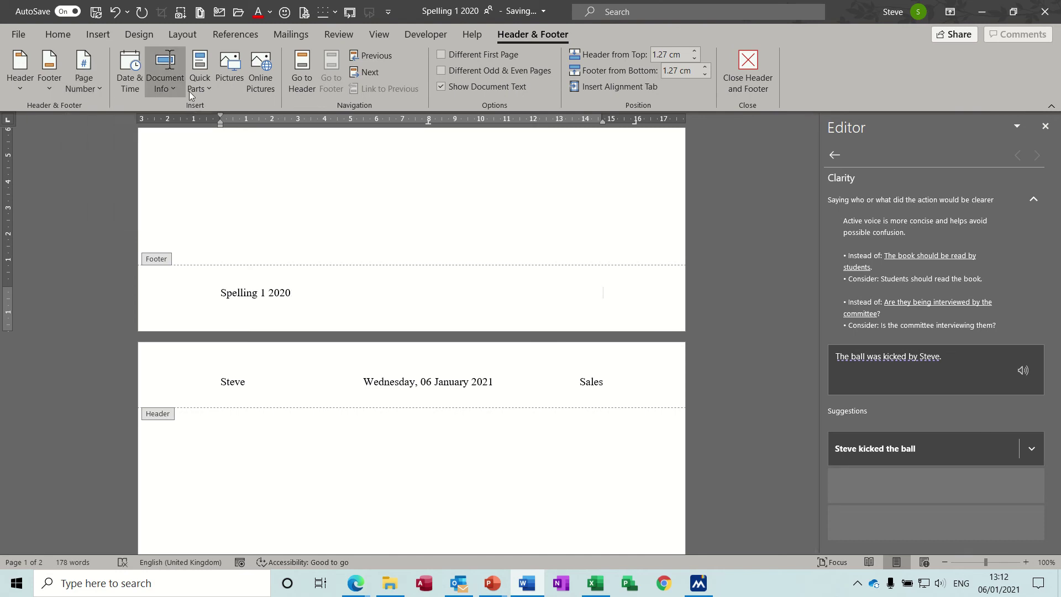
Insert a Page field from the Numbering category in 1, 2, 3 format at the footer's right
left_click(210, 93)
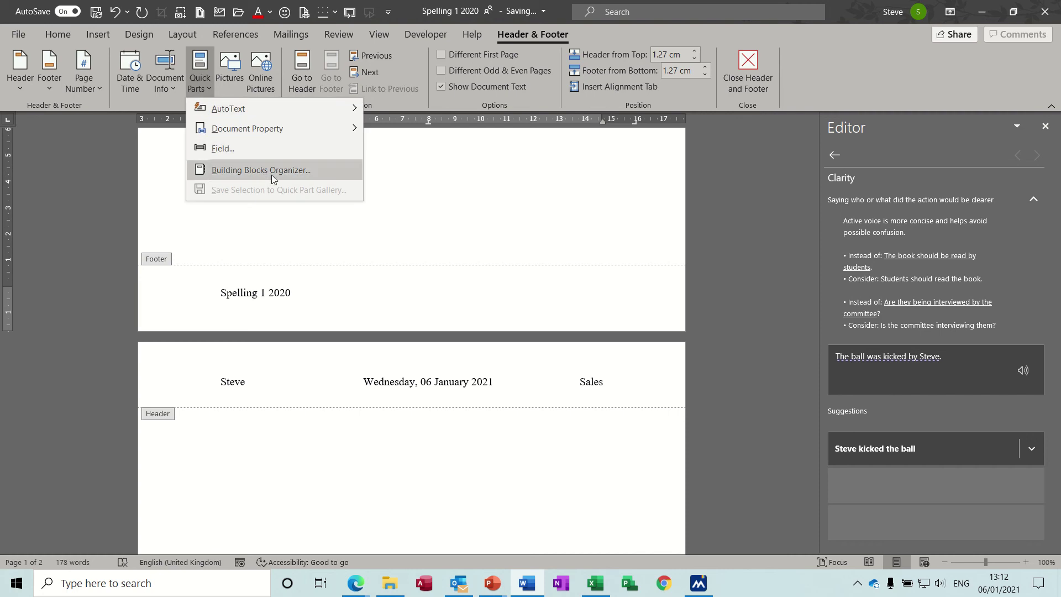
left_click(229, 150)
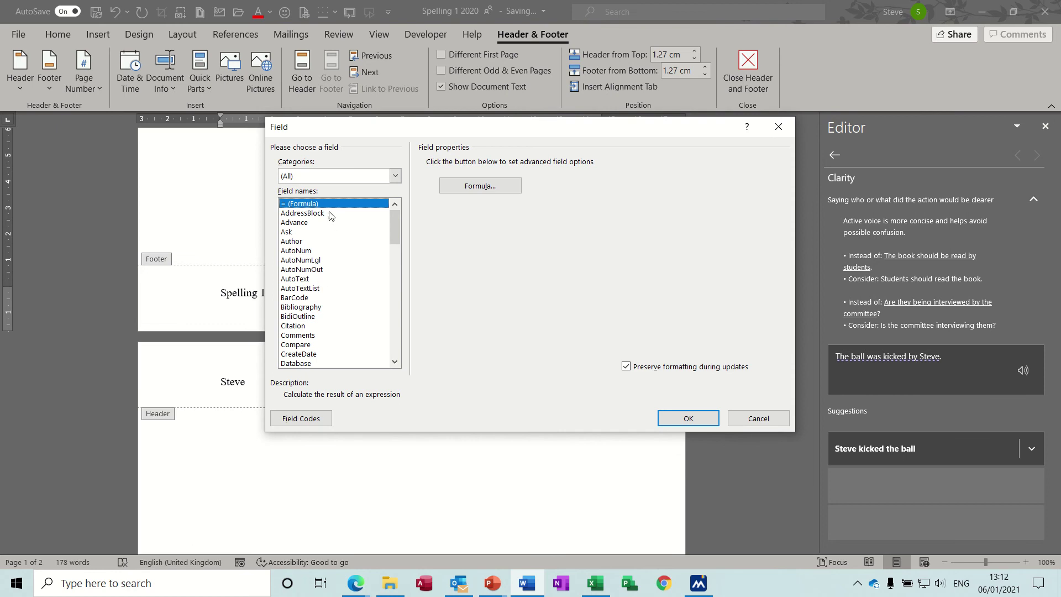
left_click(395, 180)
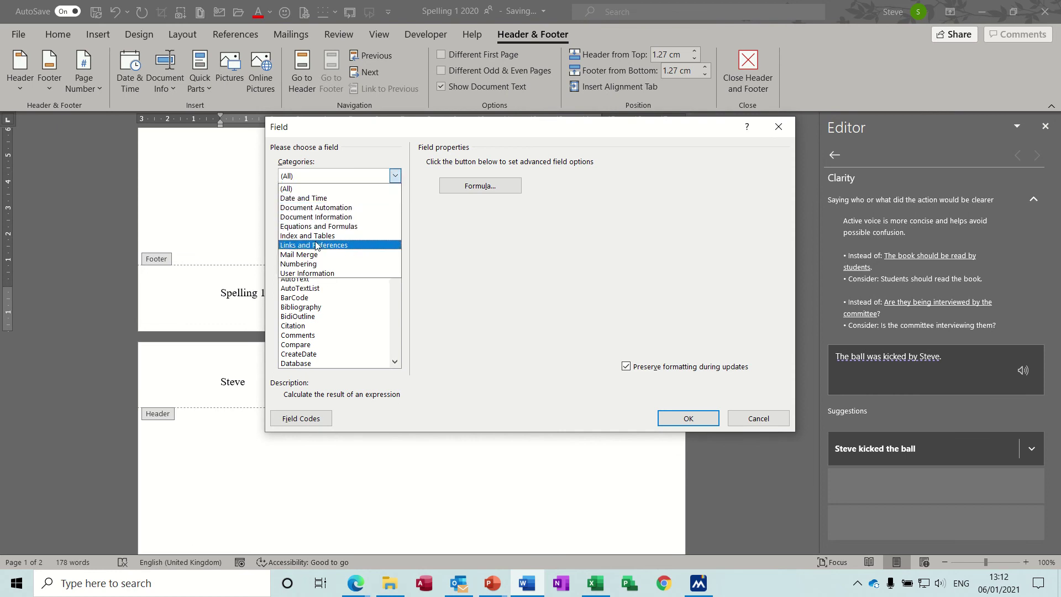
left_click(317, 265)
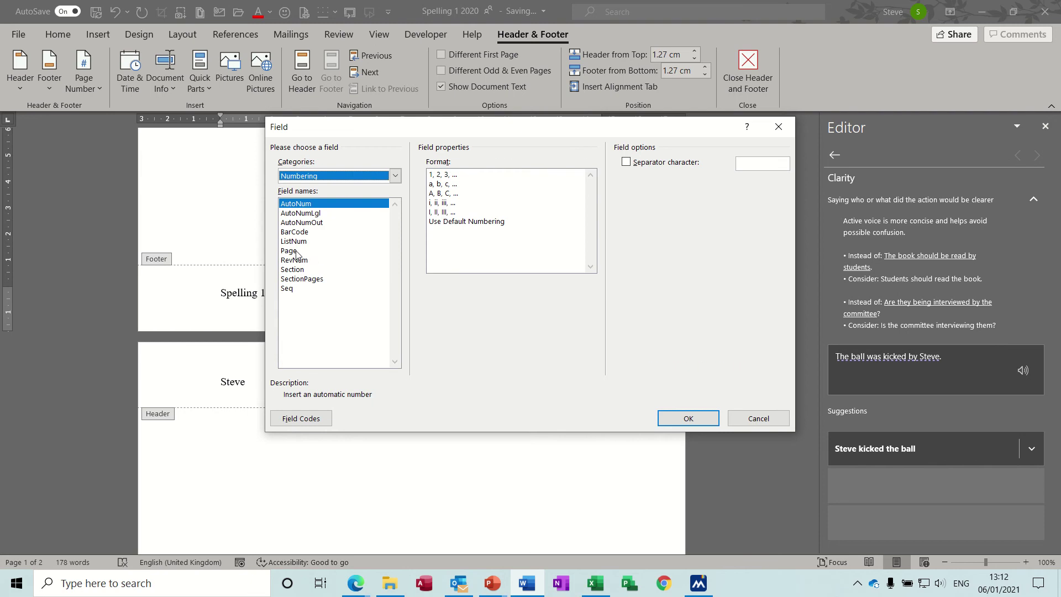
left_click(296, 251)
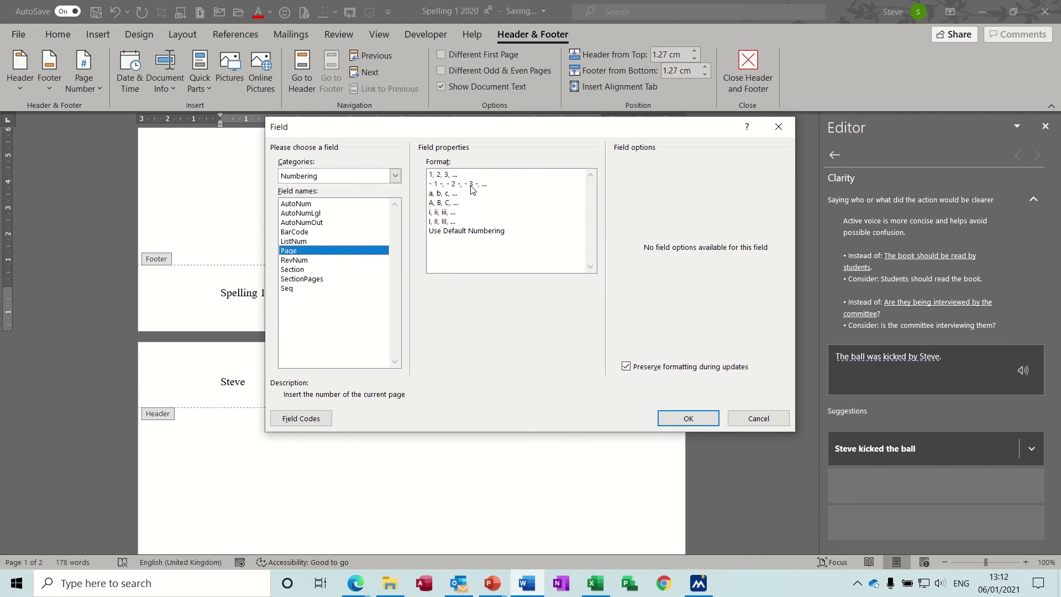
left_click(446, 176)
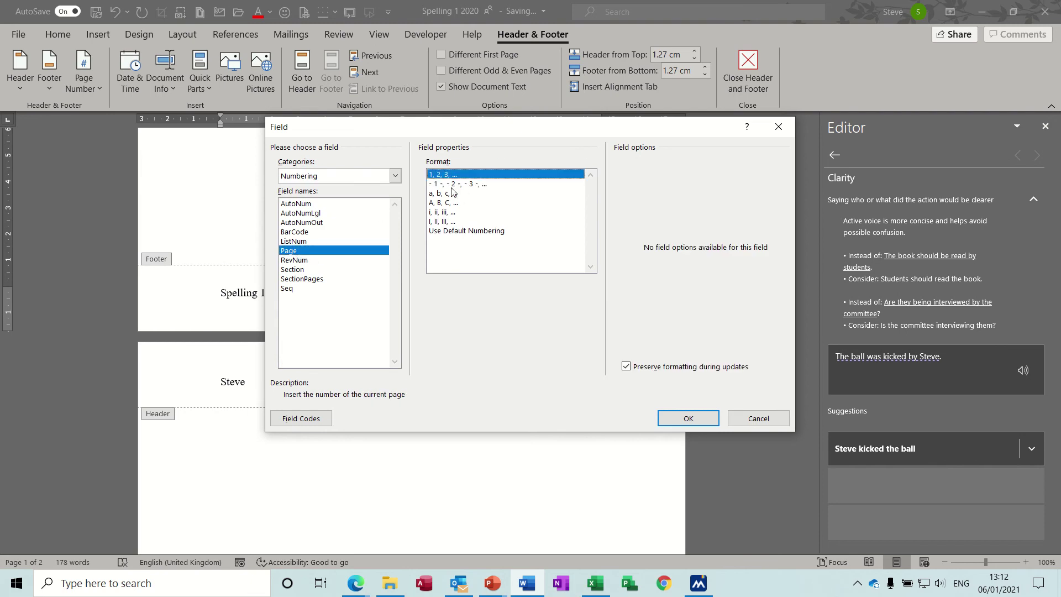
left_click(686, 420)
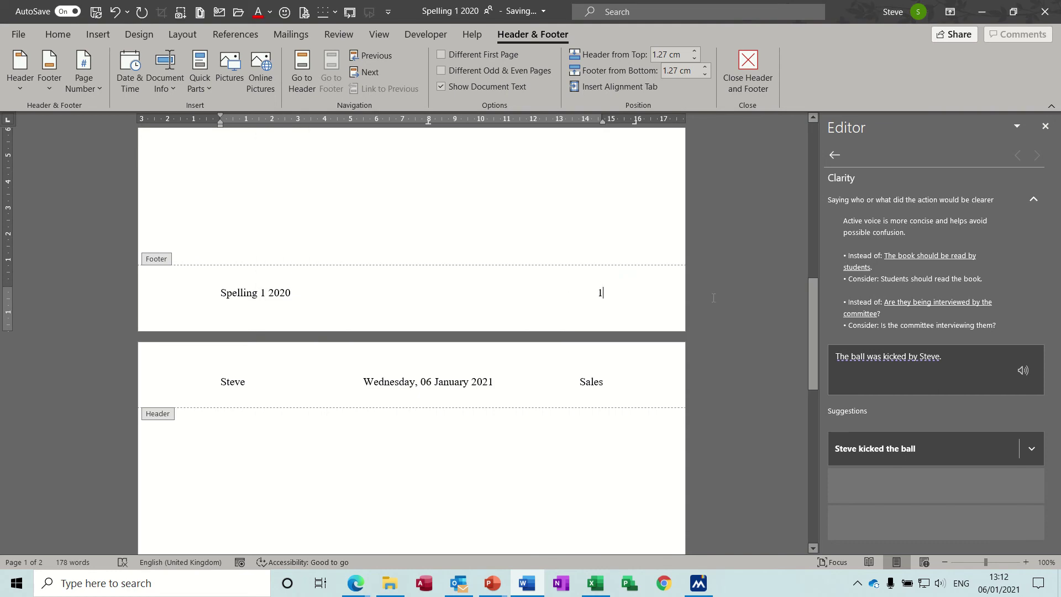
left_click_drag(817, 299, 794, 283)
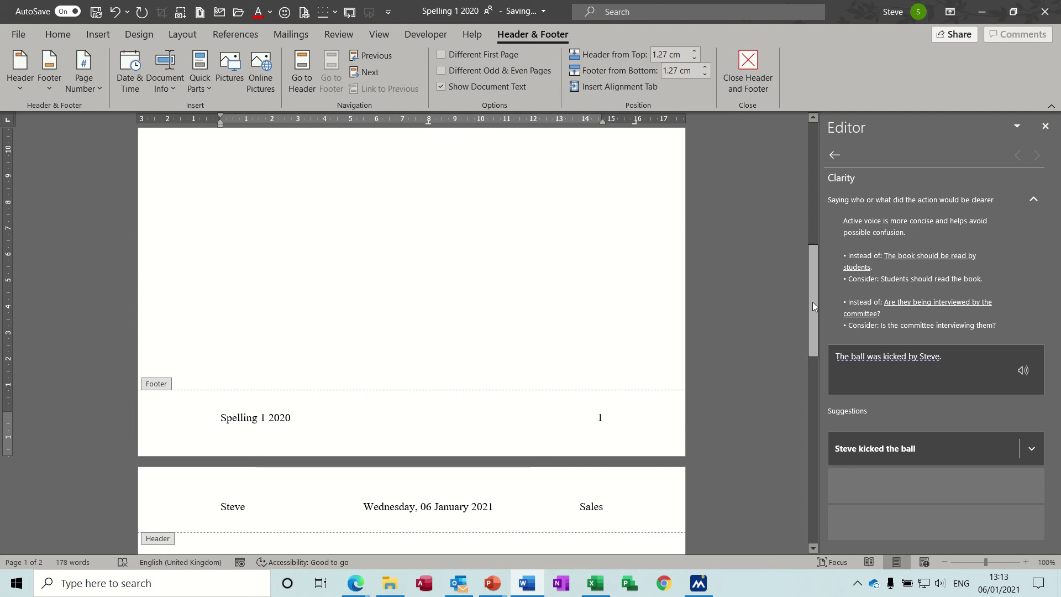
left_click_drag(813, 302, 801, 154)
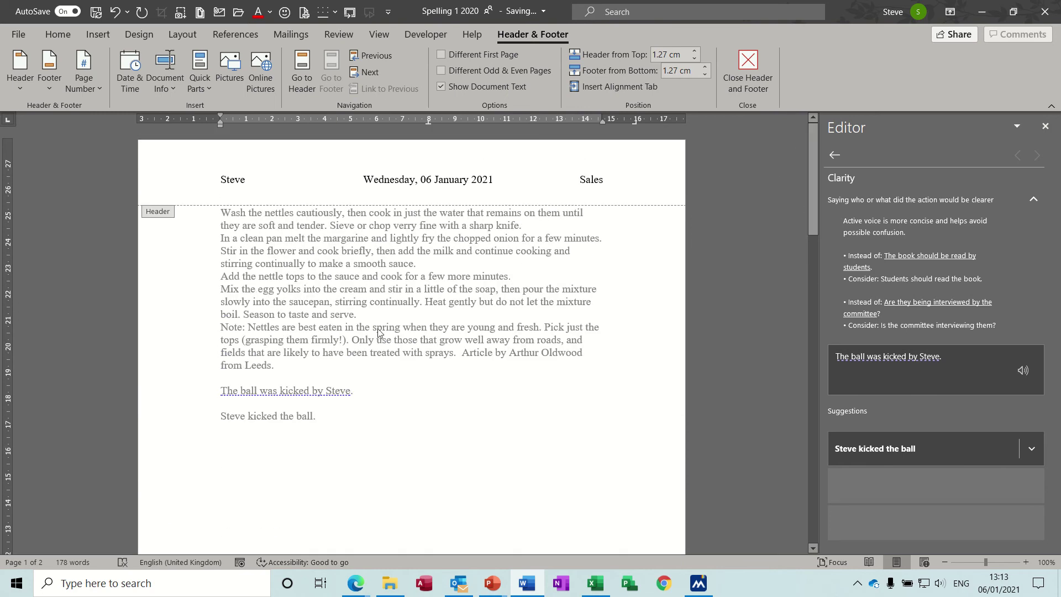
double_click(392, 422)
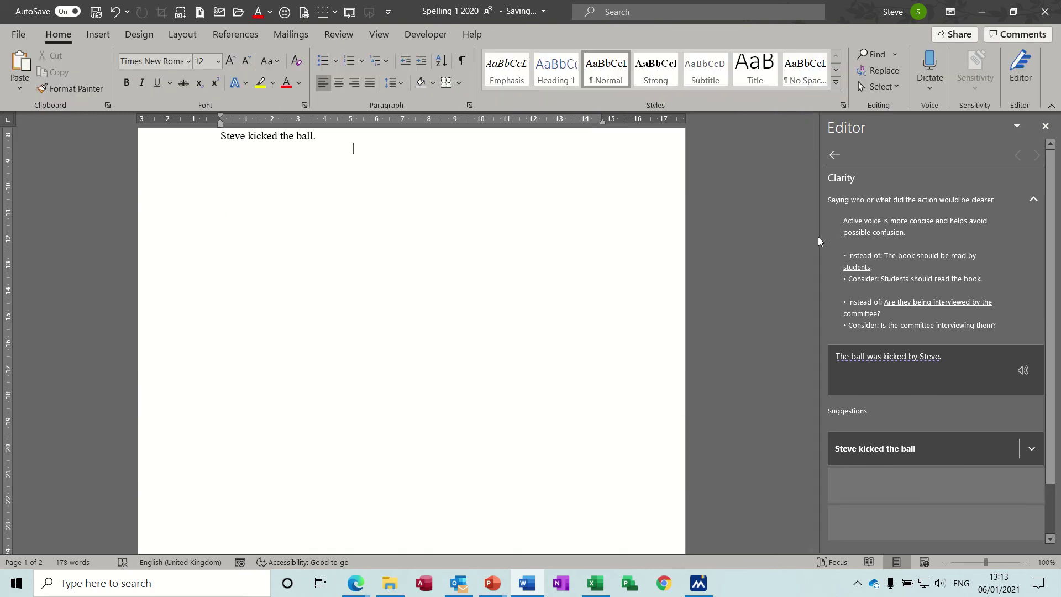
left_click_drag(813, 245, 813, 171)
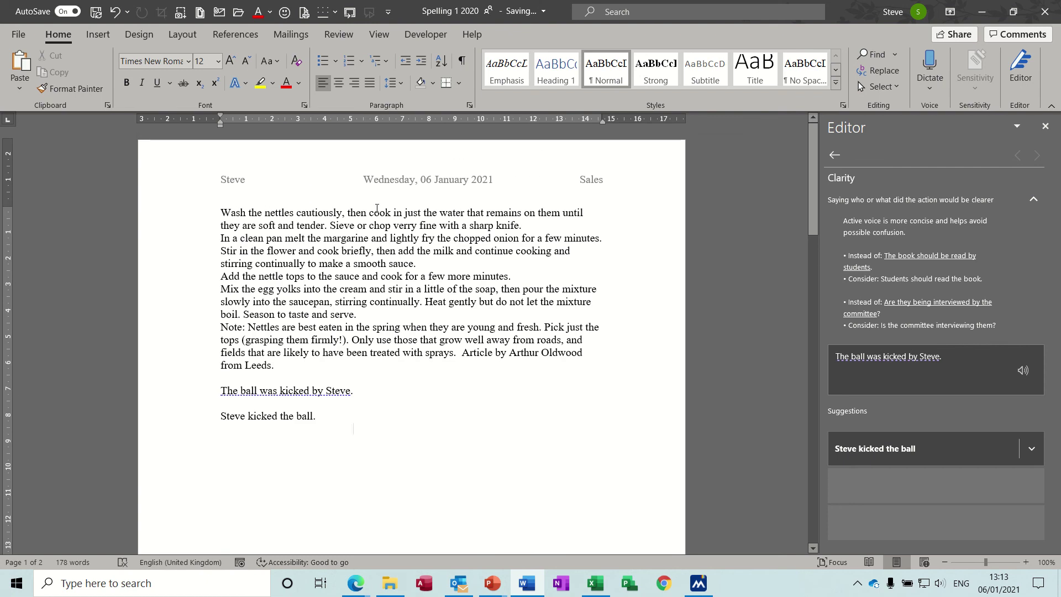
double_click(454, 150)
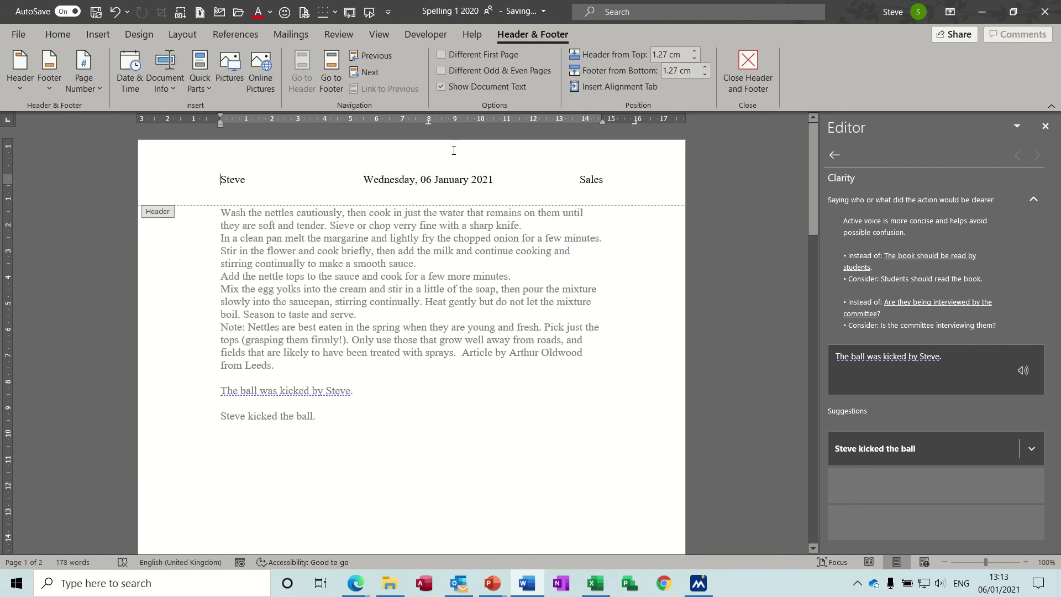
left_click(22, 88)
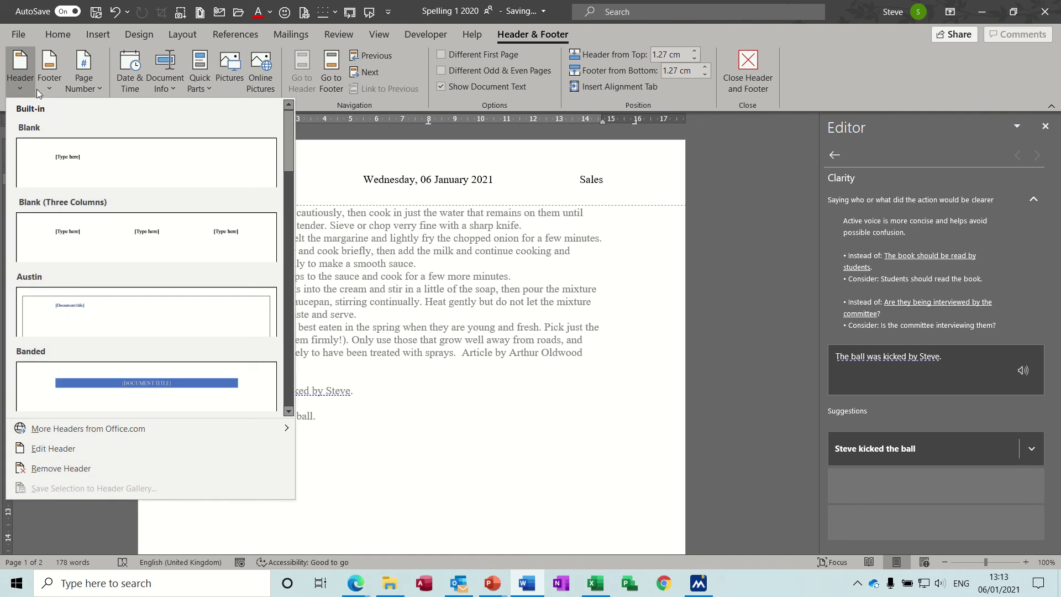
left_click(49, 88)
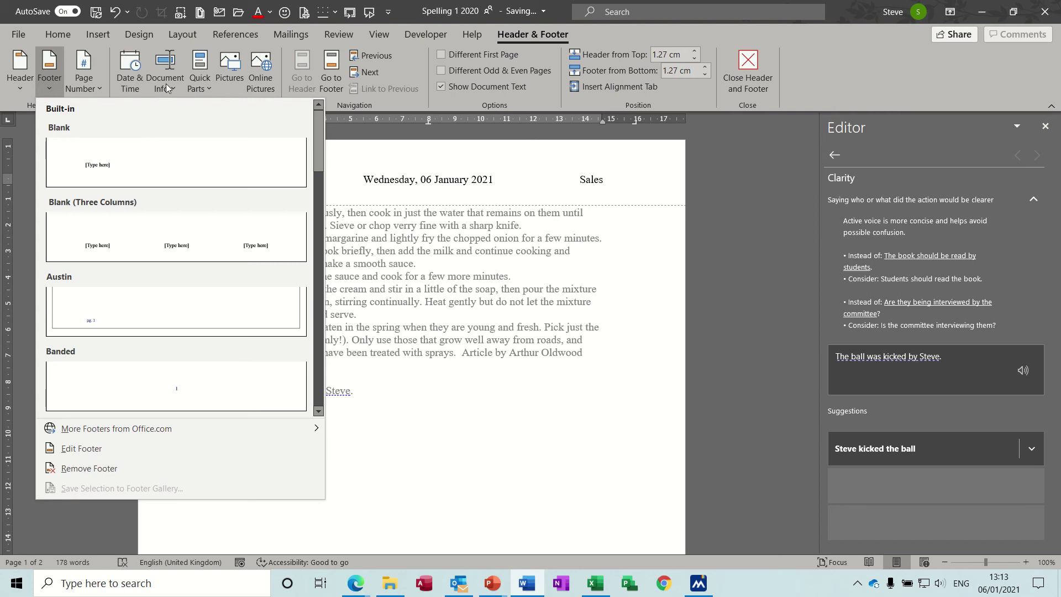
left_click(208, 92)
left_click(208, 92)
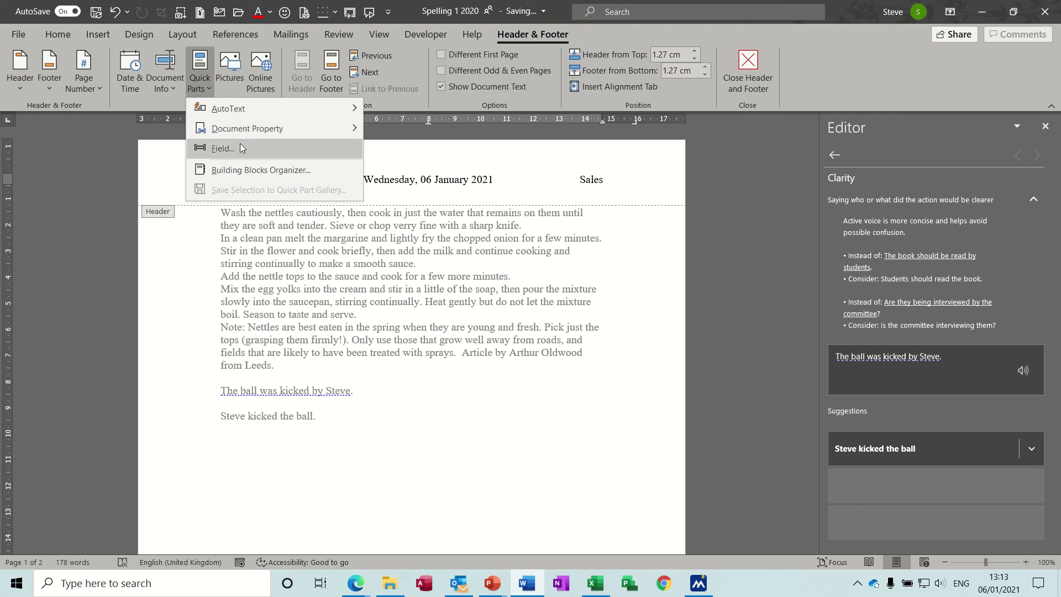
left_click(257, 171)
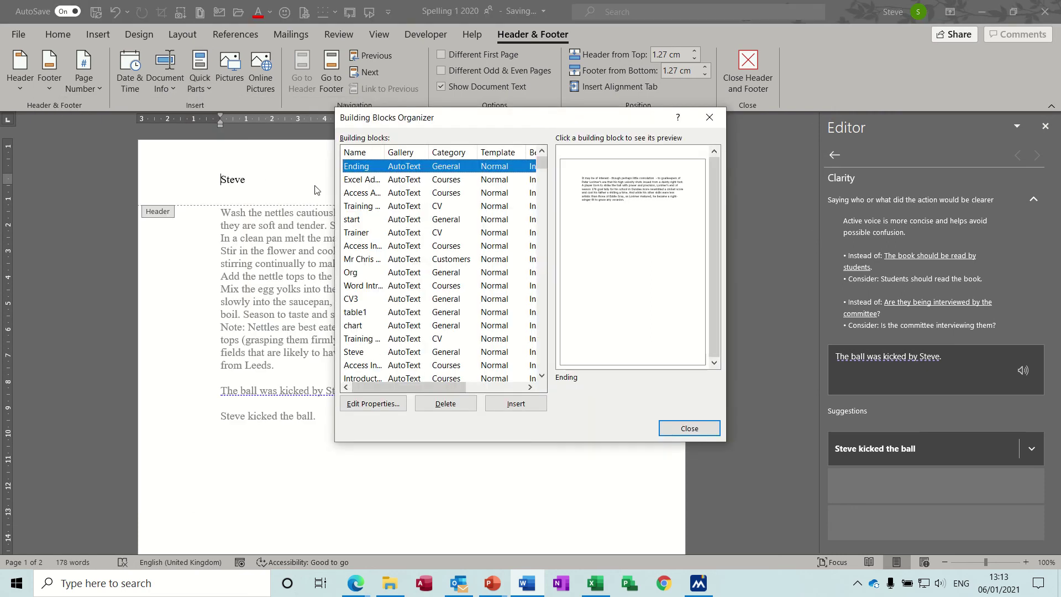
left_click(403, 154)
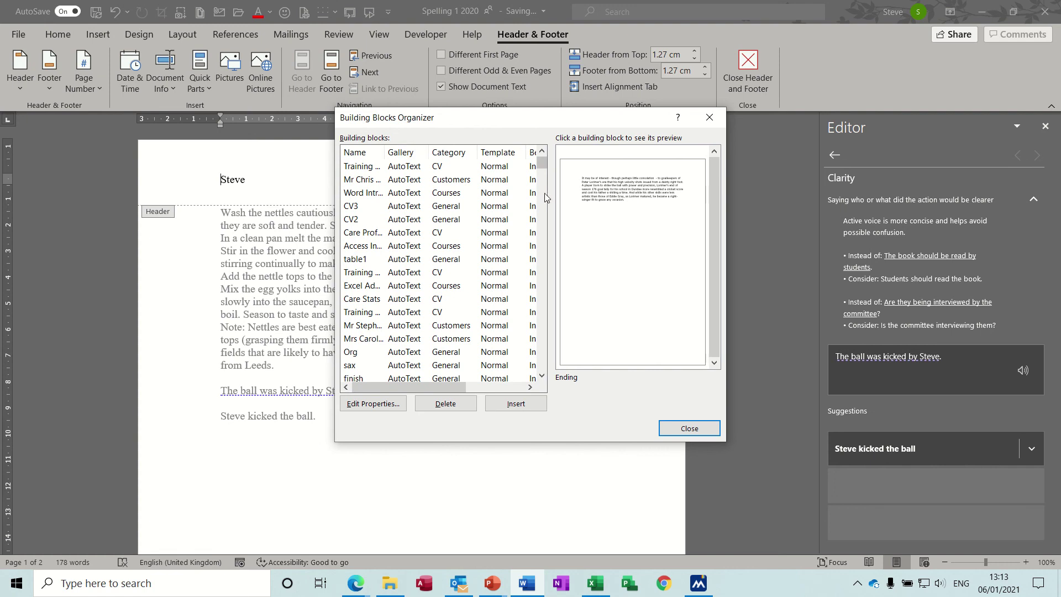
left_click_drag(544, 170, 409, 224)
left_click_drag(544, 164, 545, 219)
left_click(402, 247)
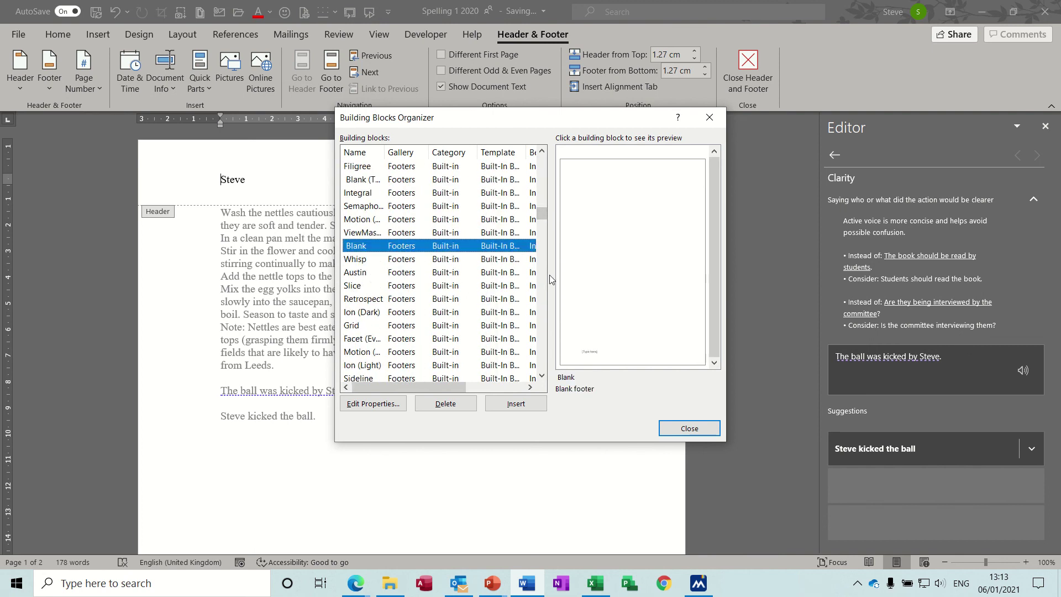
left_click(682, 428)
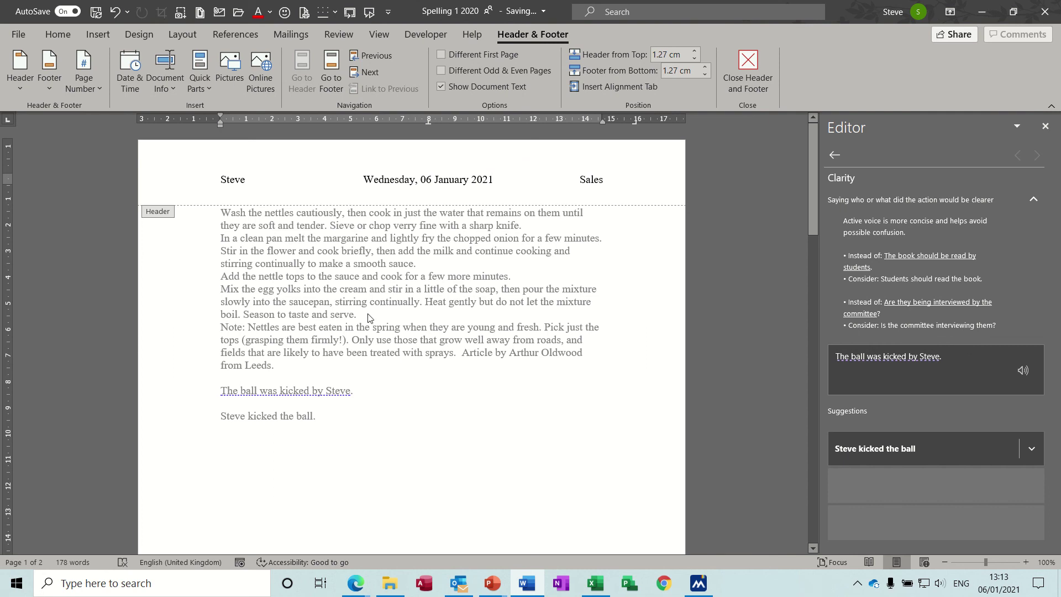
Select the footer line and save it to Quick Parts as Spelling 1 under Footers in Normal
left_click_drag(810, 168, 823, 307)
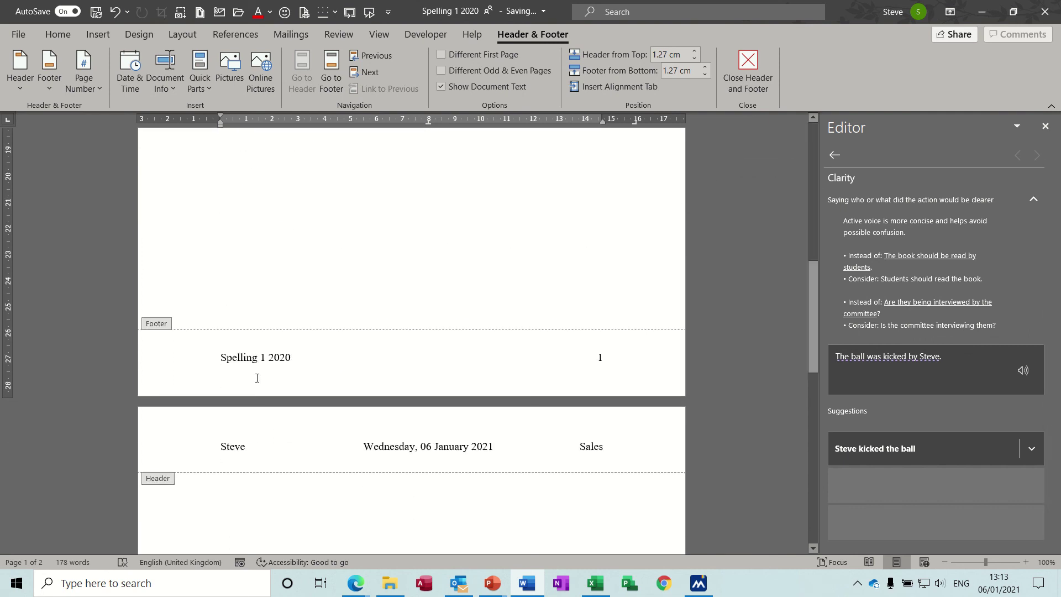
left_click(164, 358)
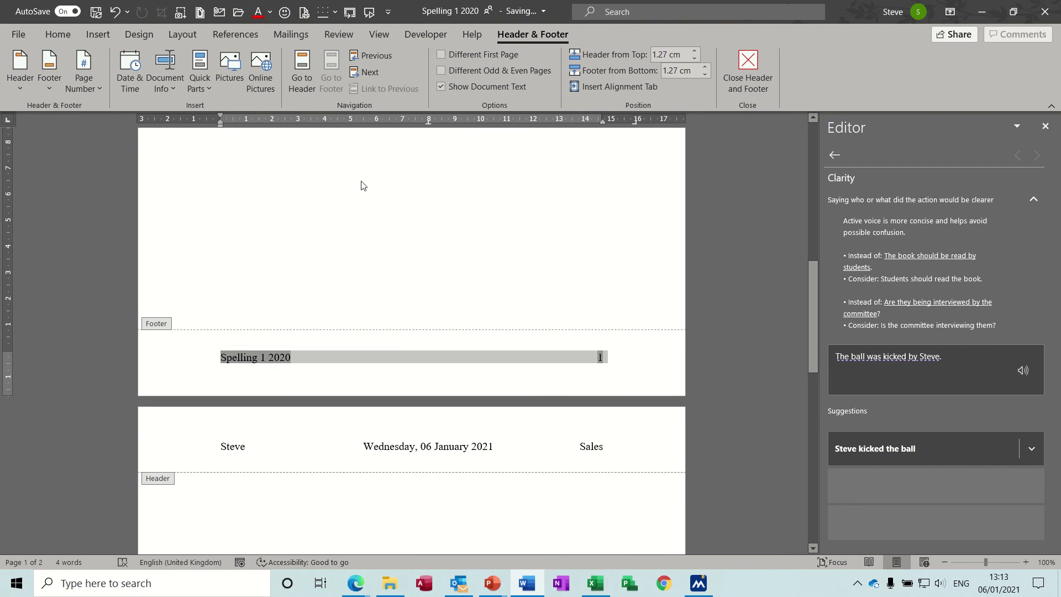
left_click(210, 91)
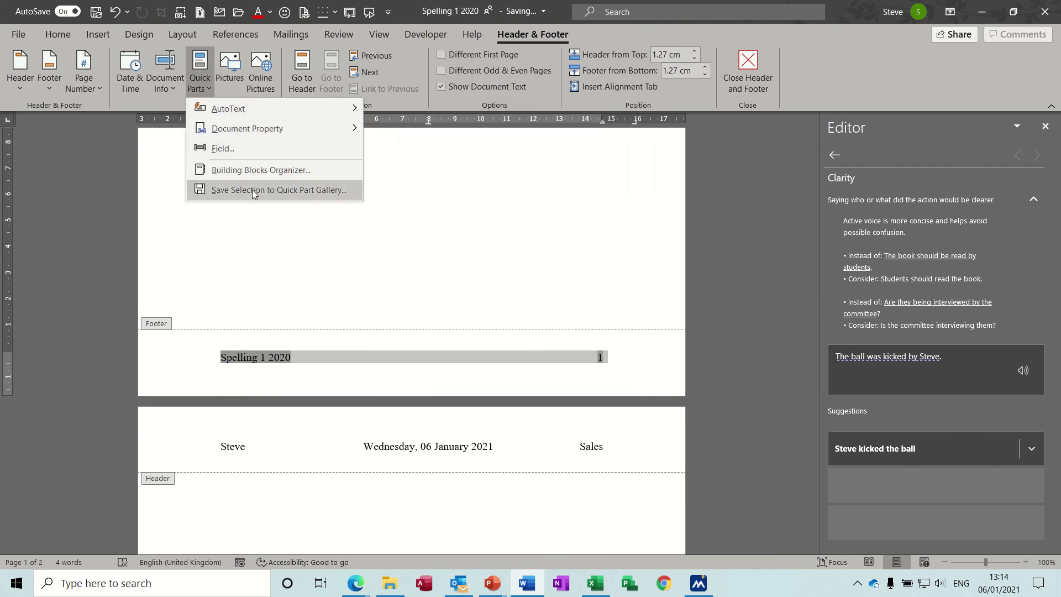
left_click(249, 191)
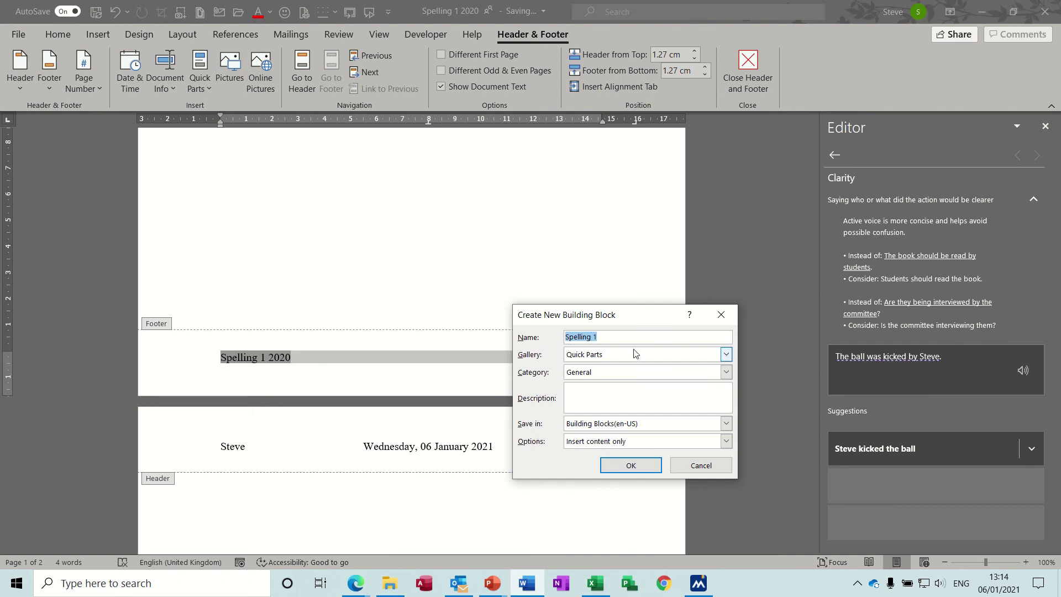
left_click(725, 355)
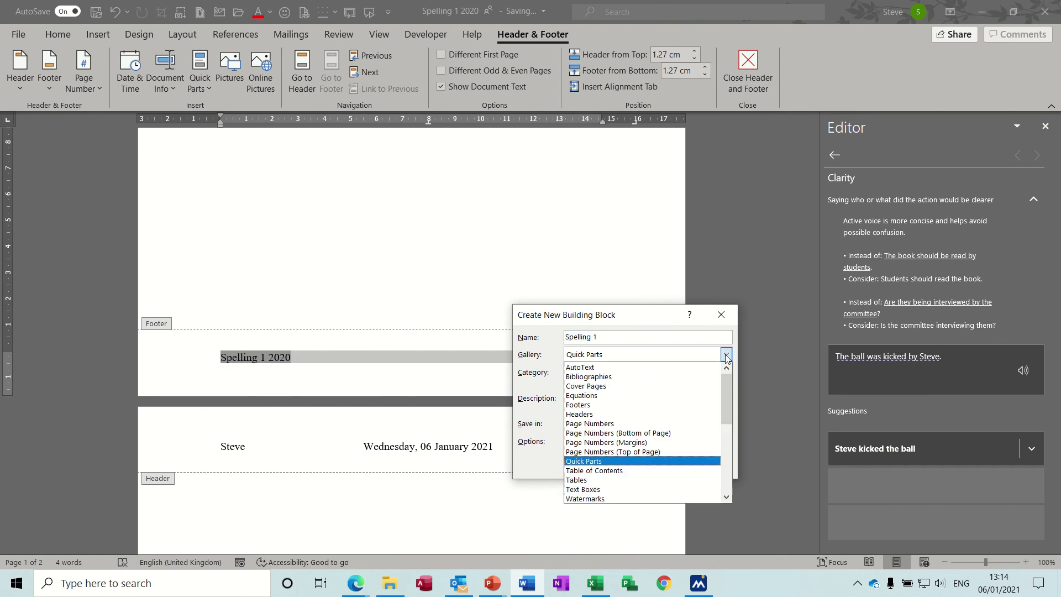
left_click(619, 407)
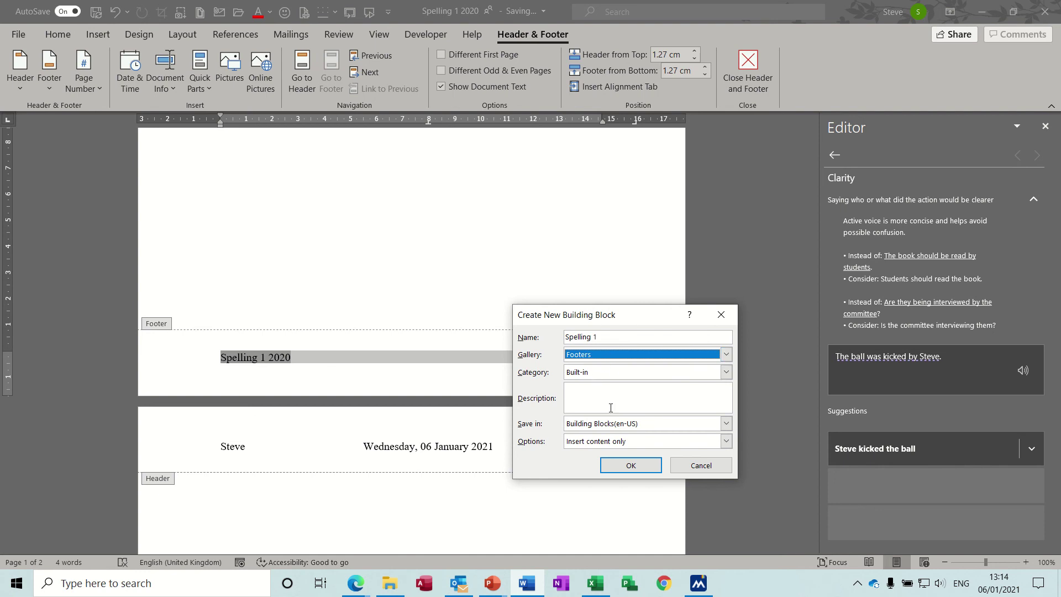
left_click(637, 429)
left_click(626, 434)
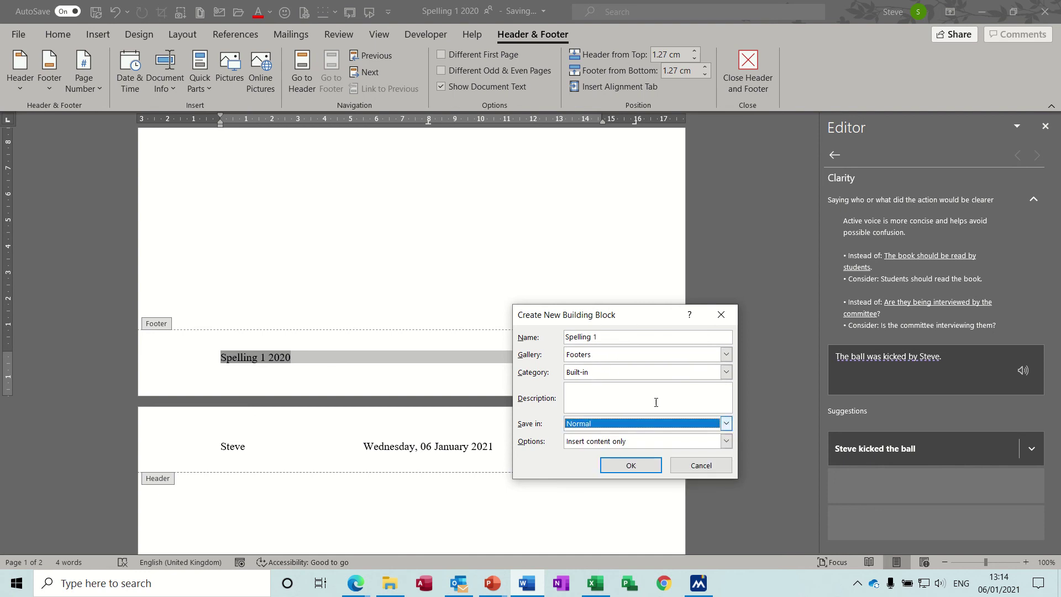
left_click(631, 466)
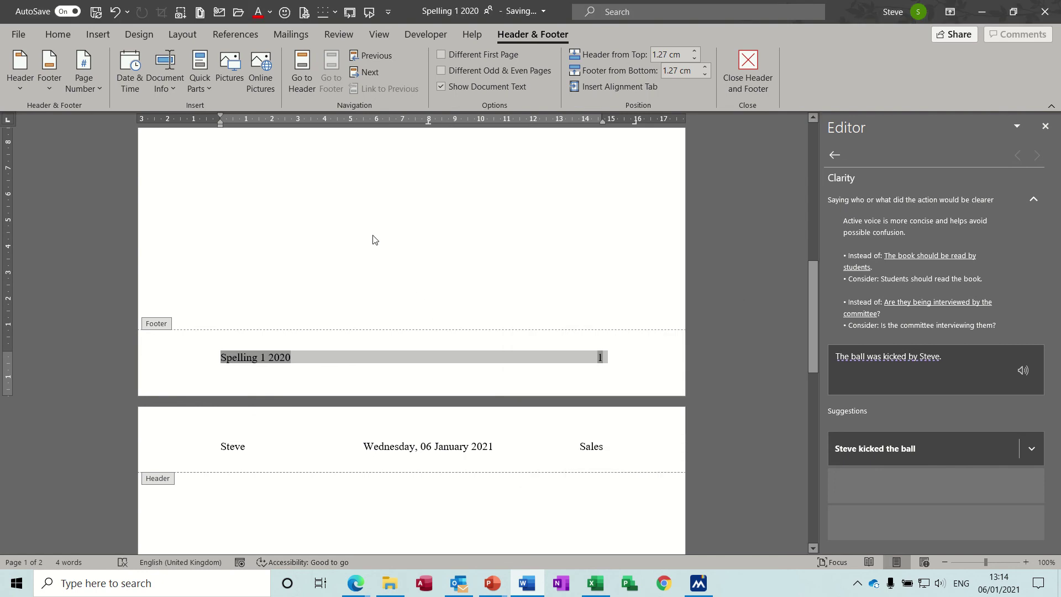
Create a new blank document and move to its footer
key("ctrl+n")
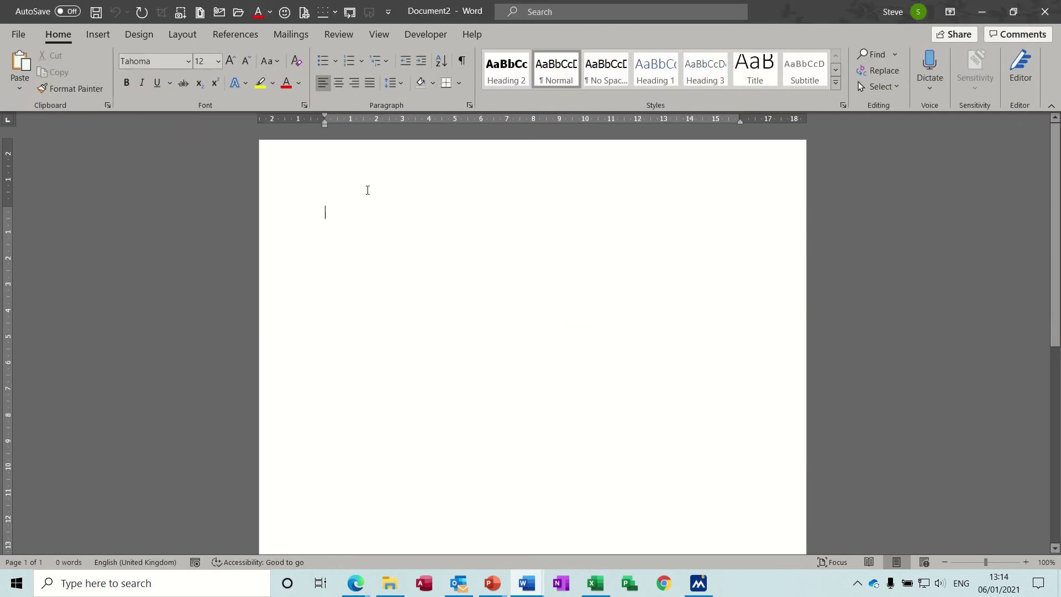
double_click(364, 175)
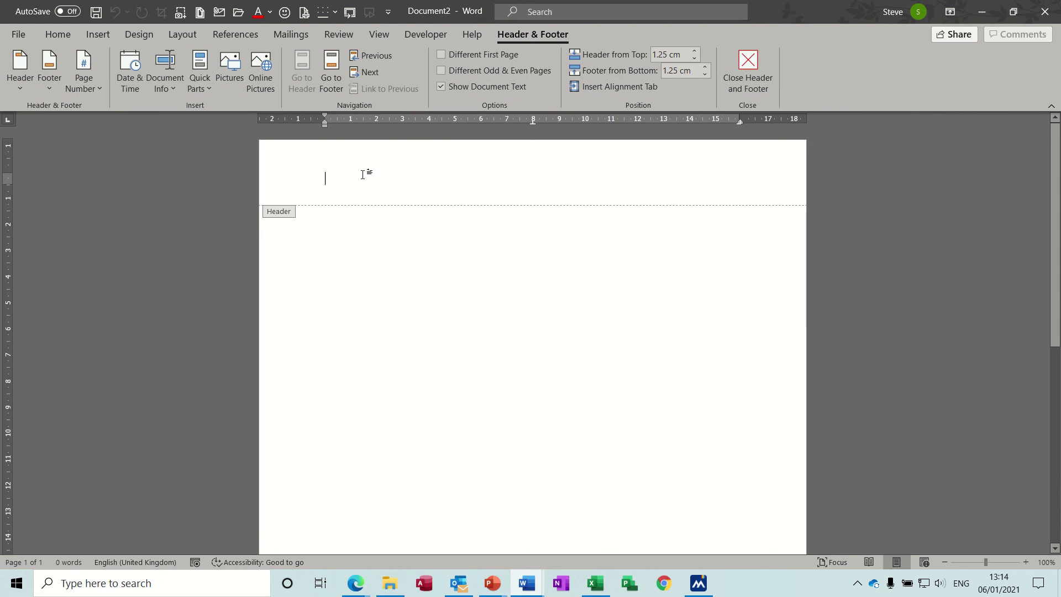
left_click(331, 66)
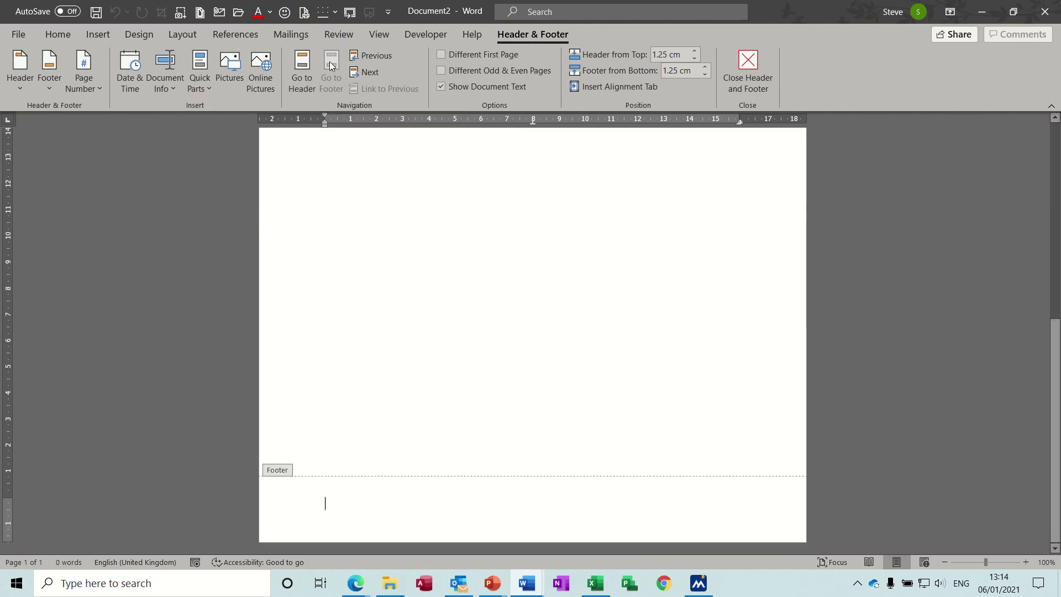
Insert the Spelling 1 footer from the Building Blocks Organizer into Document2's footer
left_click(208, 91)
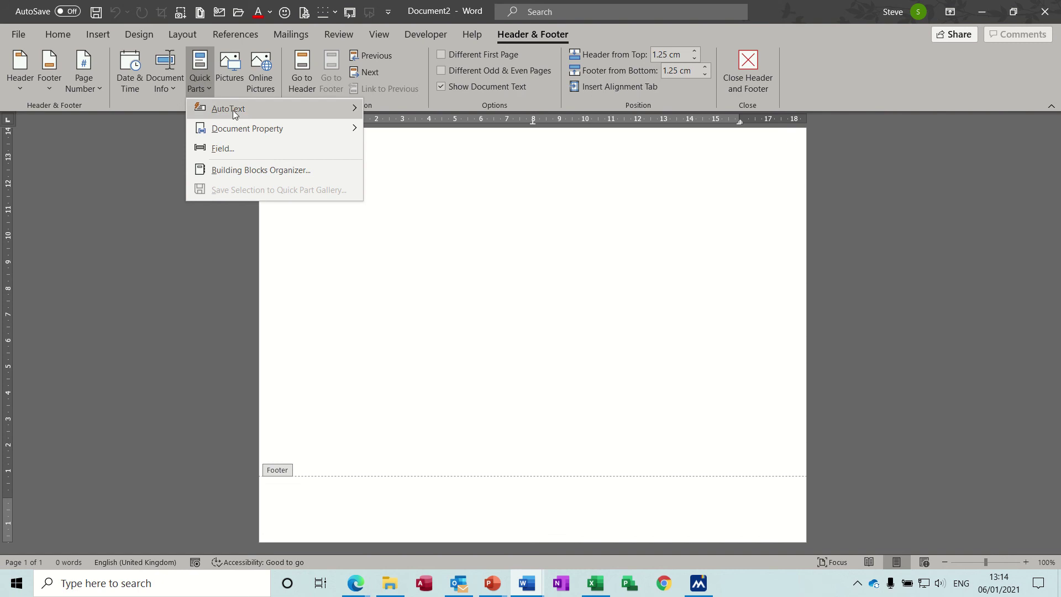
left_click(251, 170)
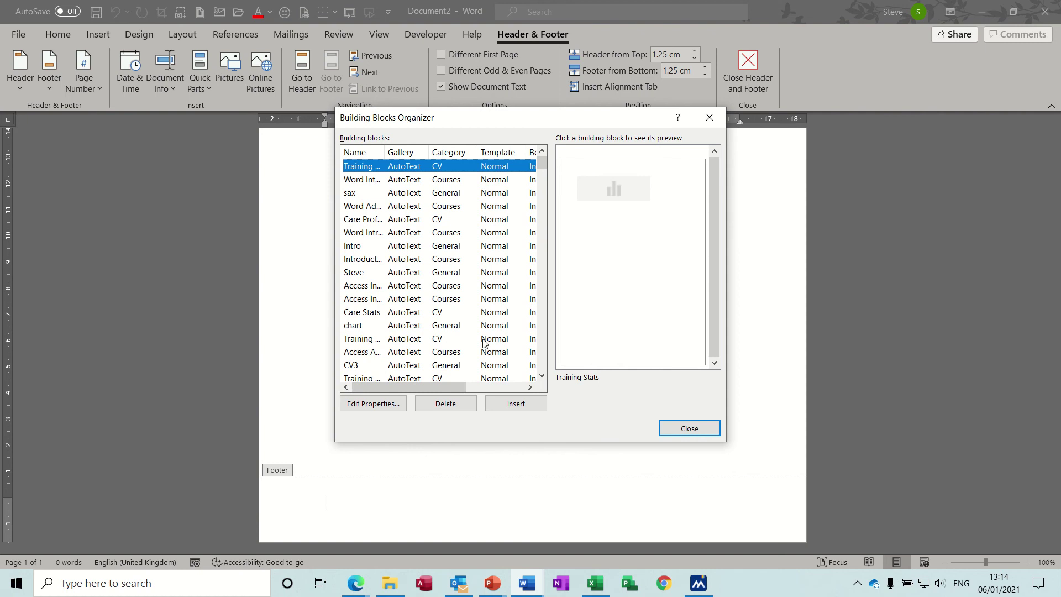
left_click_drag(537, 169, 535, 221)
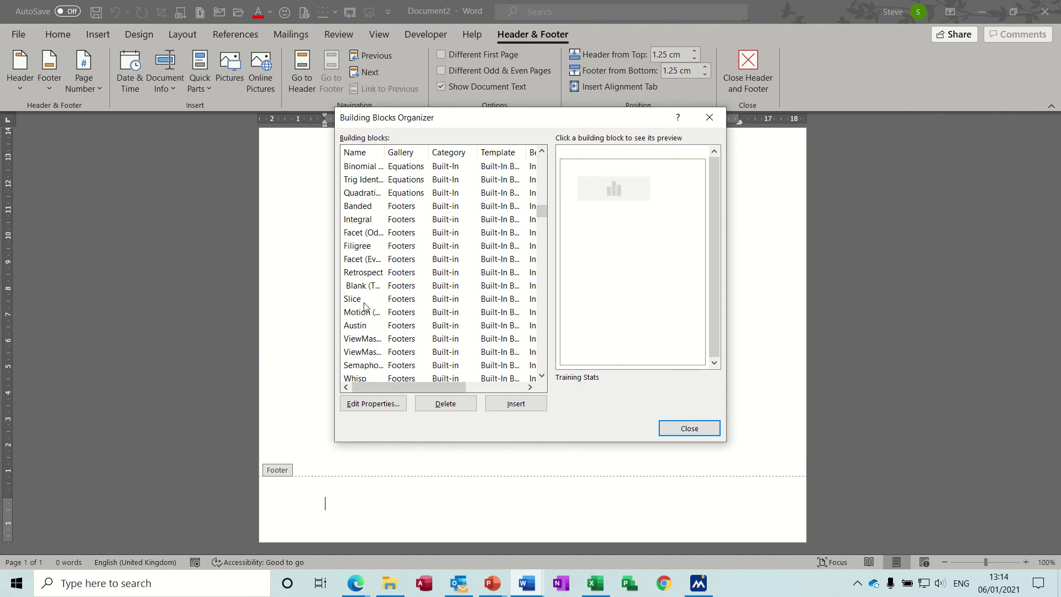
left_click(397, 209)
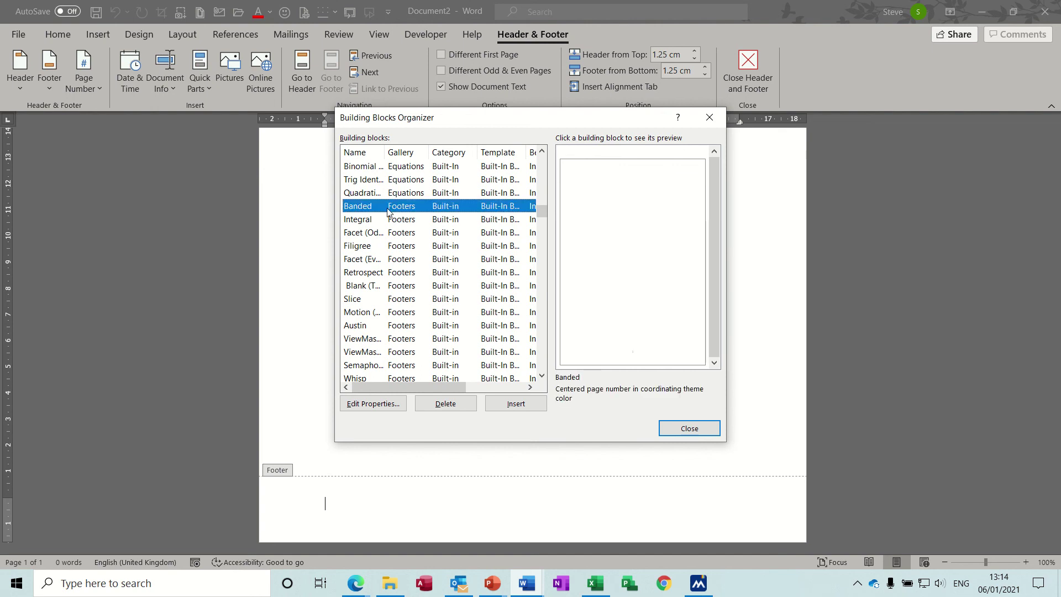
left_click_drag(383, 152, 439, 152)
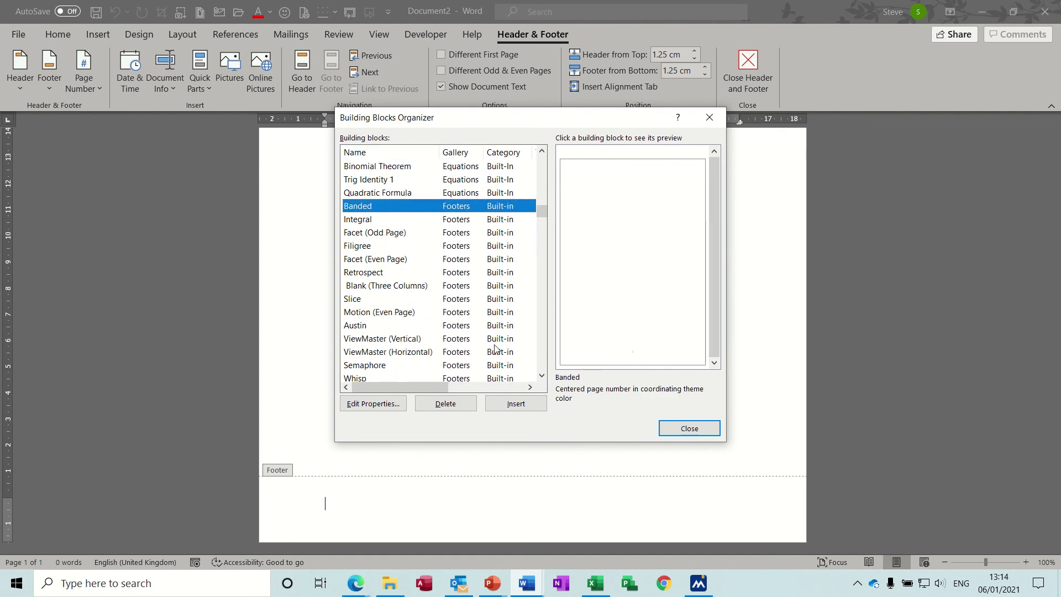
left_click(541, 376)
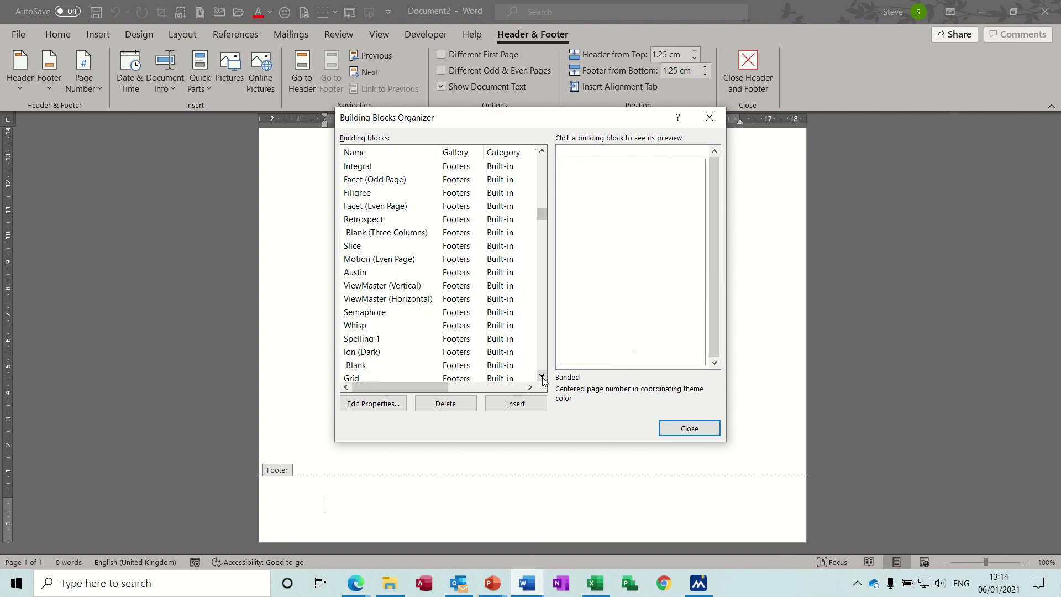
left_click(360, 340)
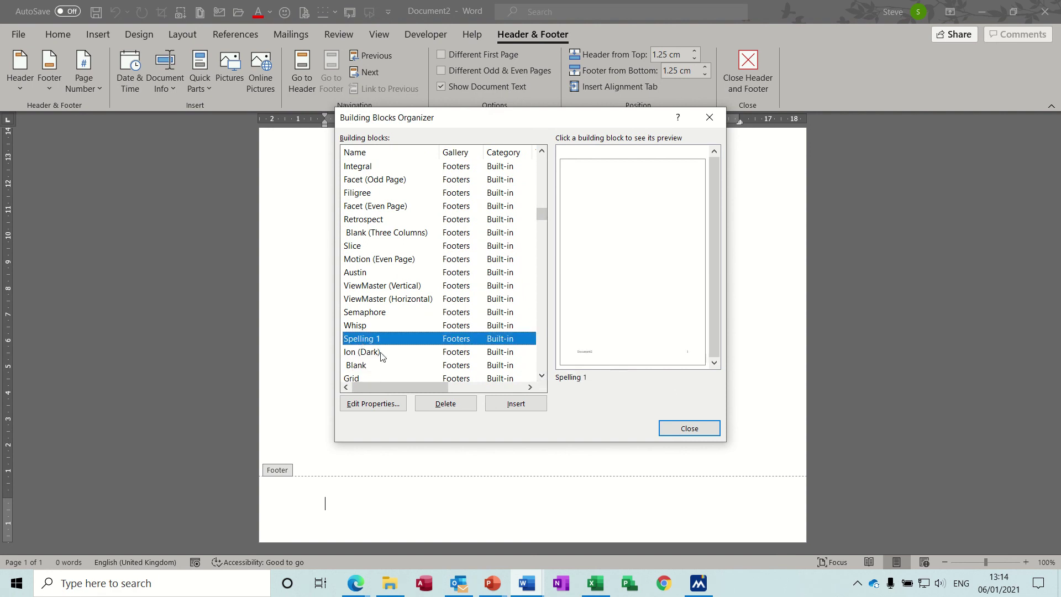
left_click(510, 404)
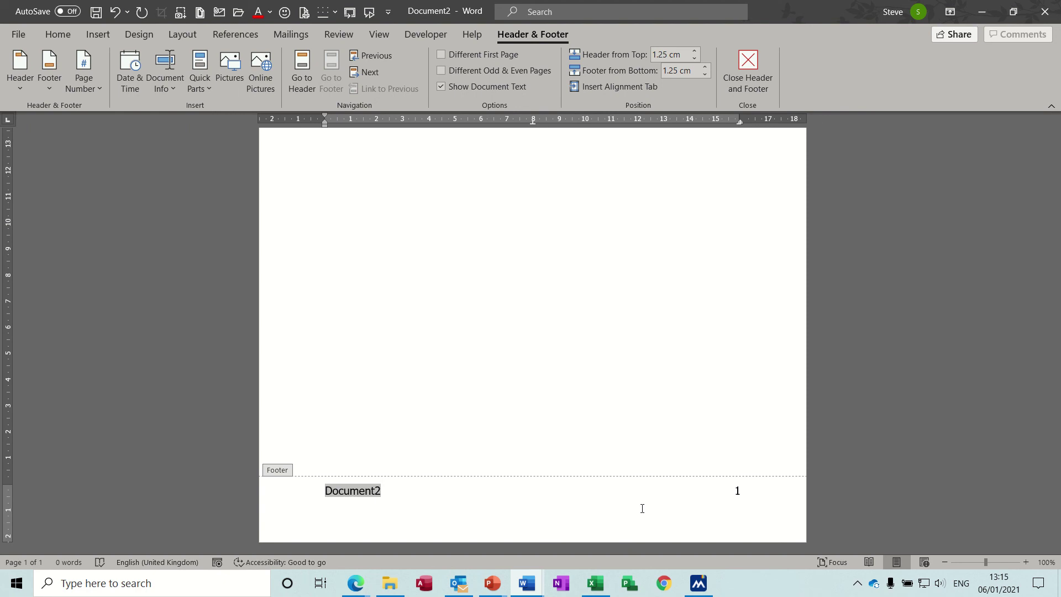
Close Document2 without saving and return to the Spelling 1 2020 document
left_click(748, 70)
key("alt+F4")
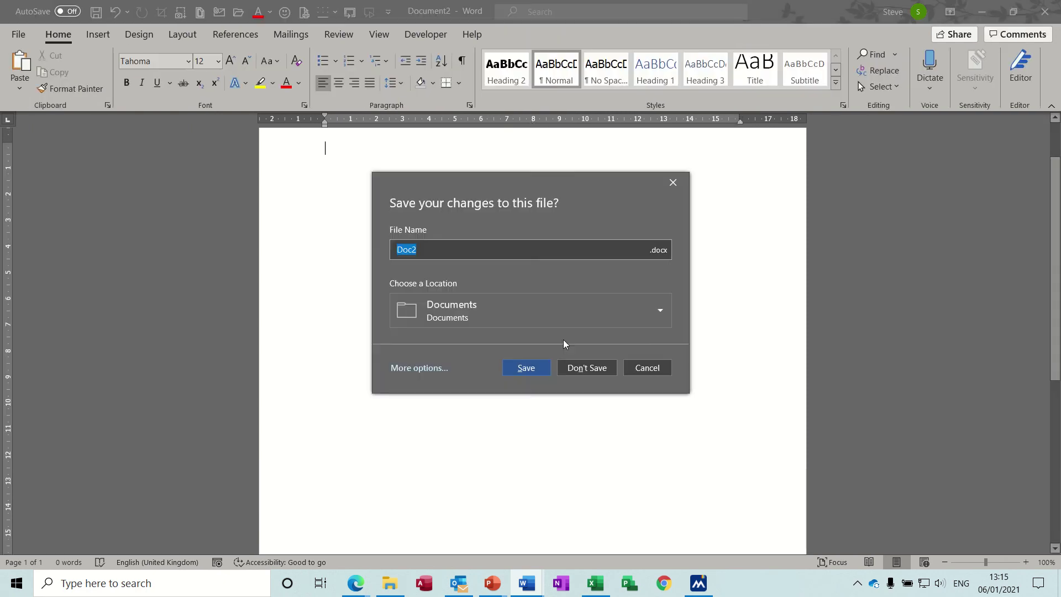
left_click(579, 367)
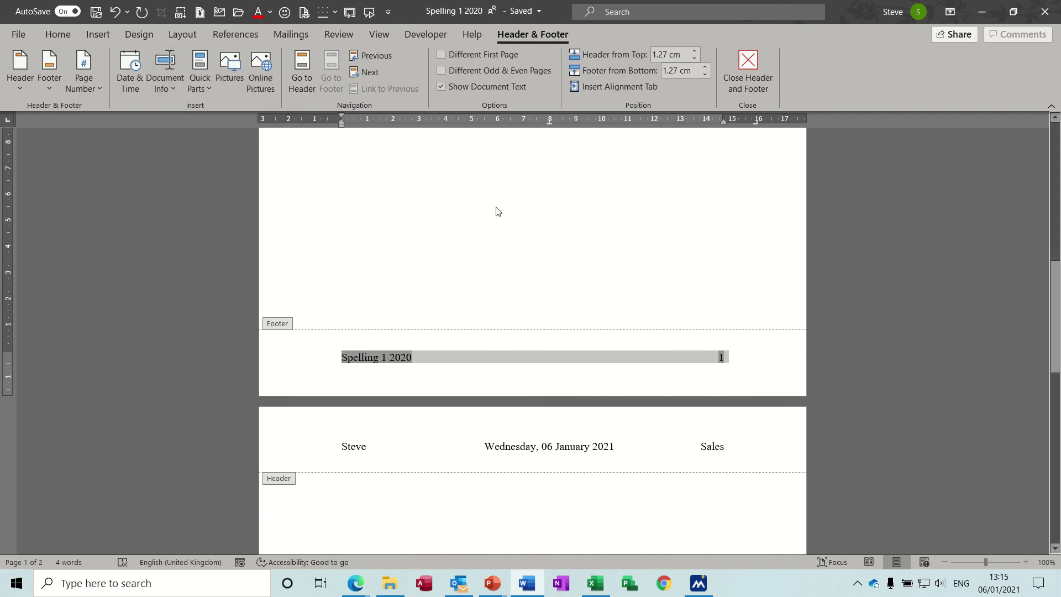
left_click_drag(1056, 298, 1054, 156)
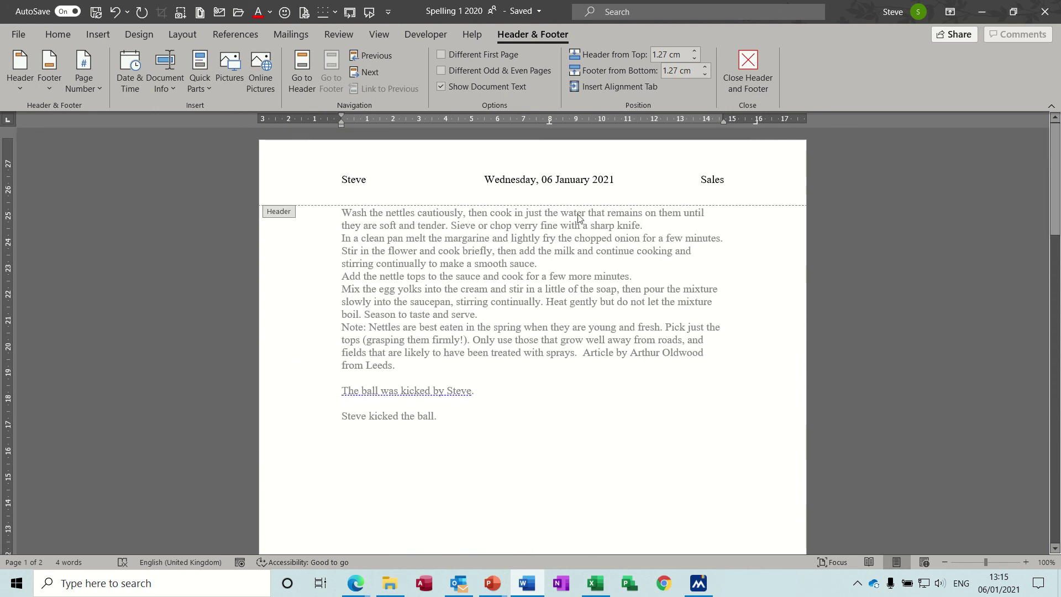
Insert the soldier picture from Examples > Archive > PHOTOS > PHOTOS Waterloo into the footer
left_click(230, 69)
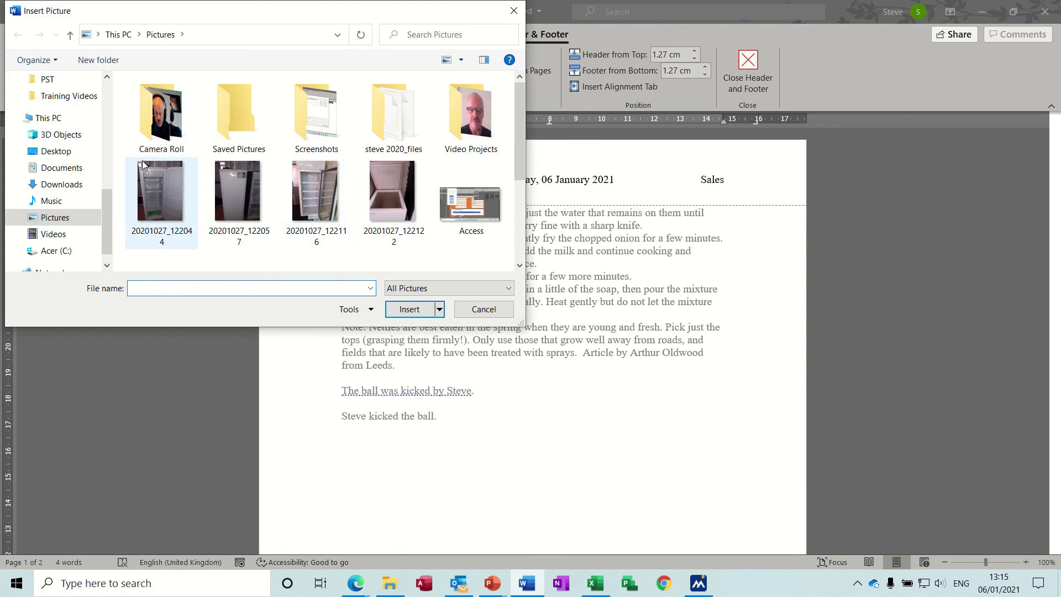
left_click_drag(107, 210, 108, 177)
left_click(58, 129)
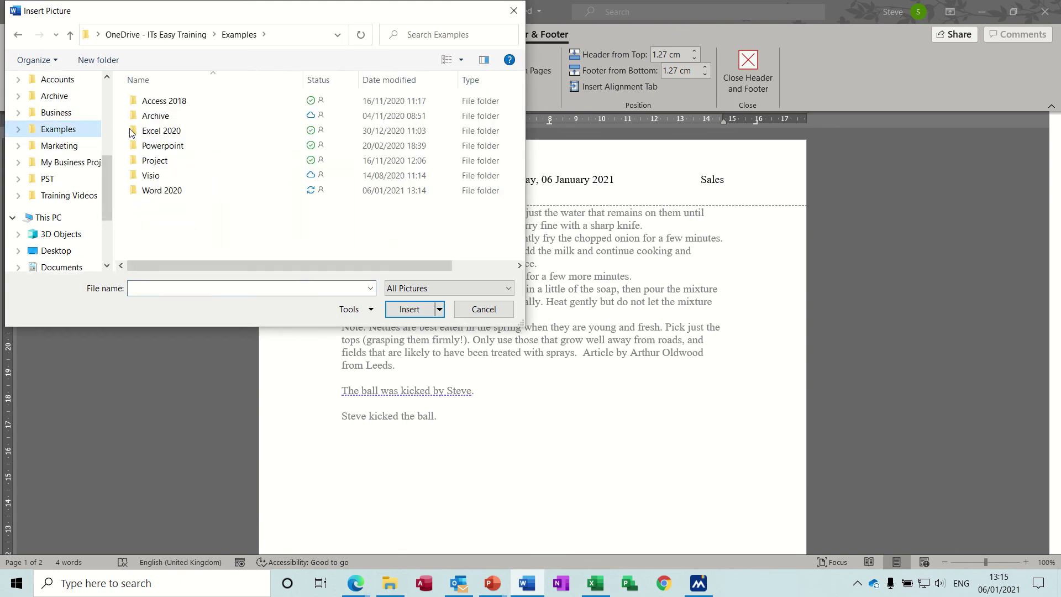
double_click(167, 117)
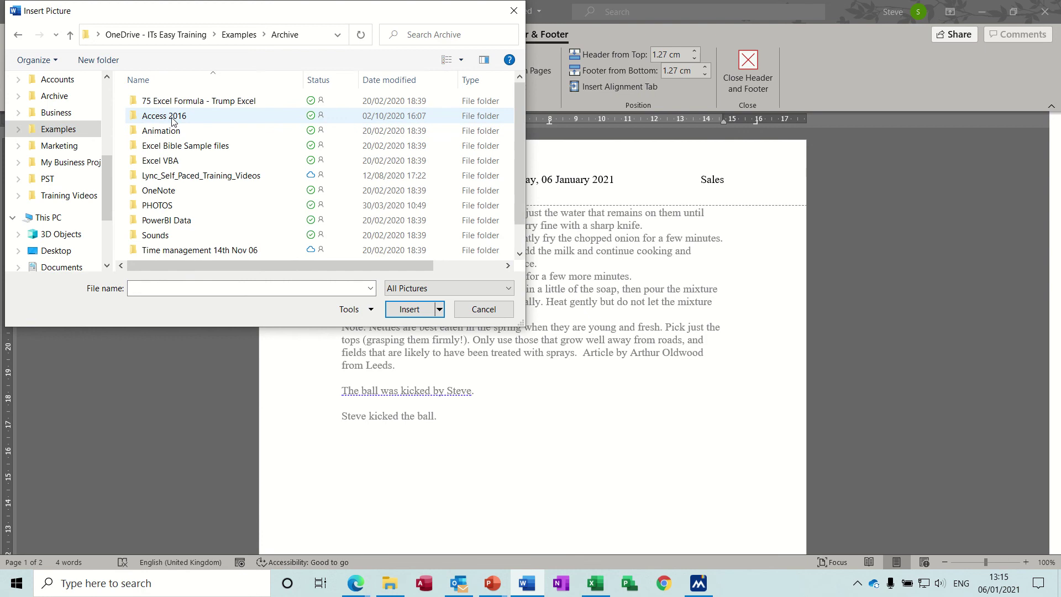
double_click(166, 206)
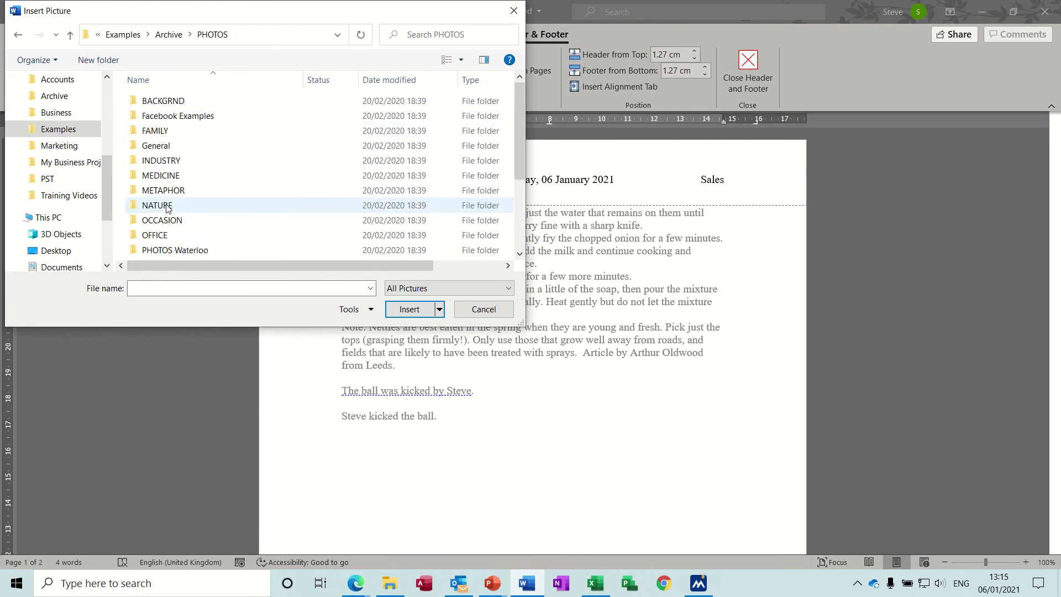
double_click(195, 248)
left_click_drag(519, 98, 520, 115)
double_click(167, 144)
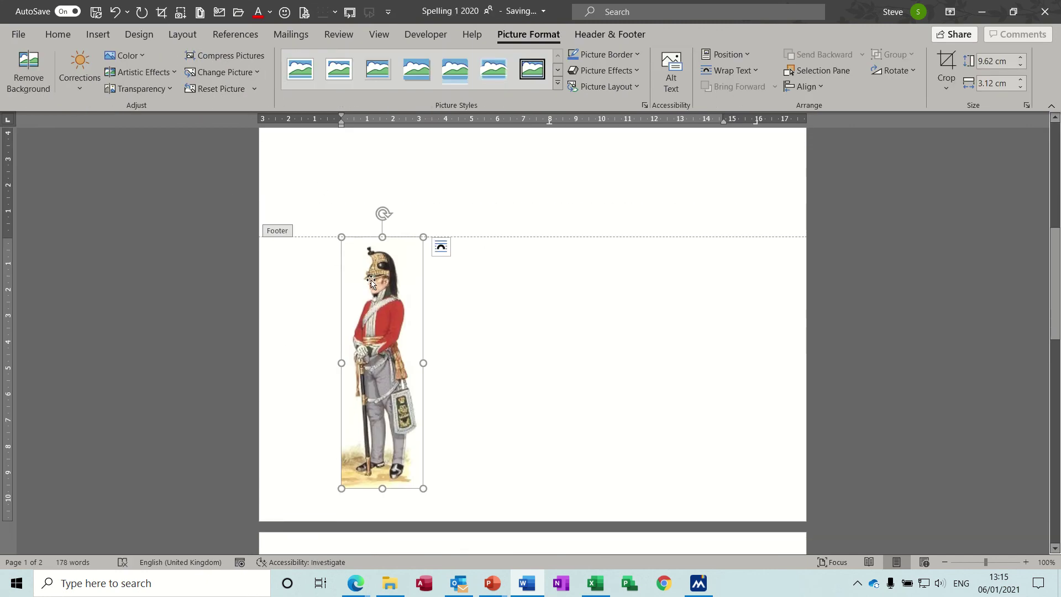
Set the soldier picture to Behind Text and move it beside the recipe text
left_click(441, 246)
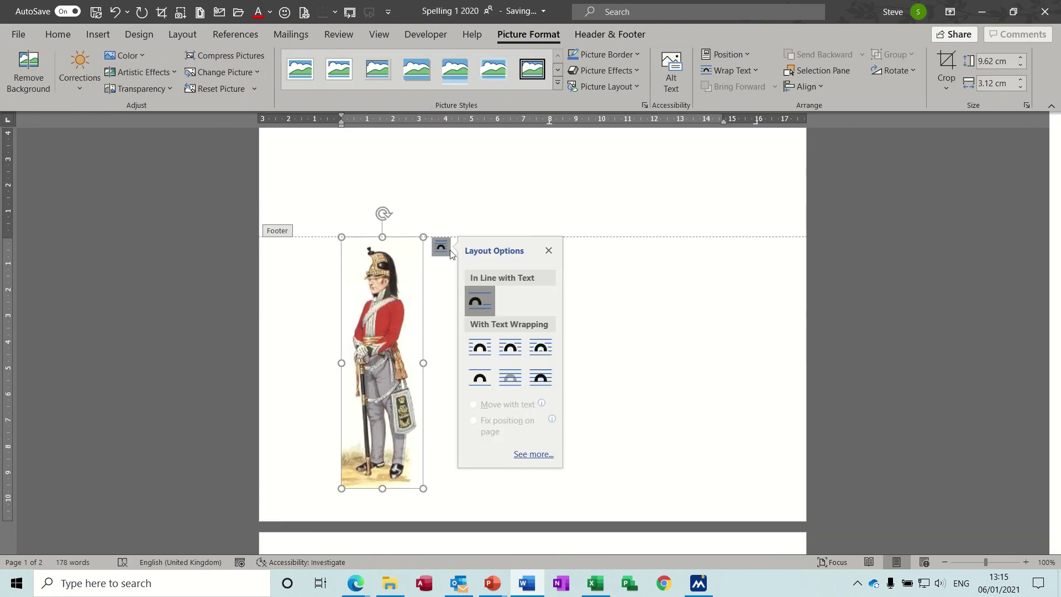
left_click(510, 377)
left_click_drag(400, 322, 577, 227)
left_click_drag(1056, 312, 1056, 220)
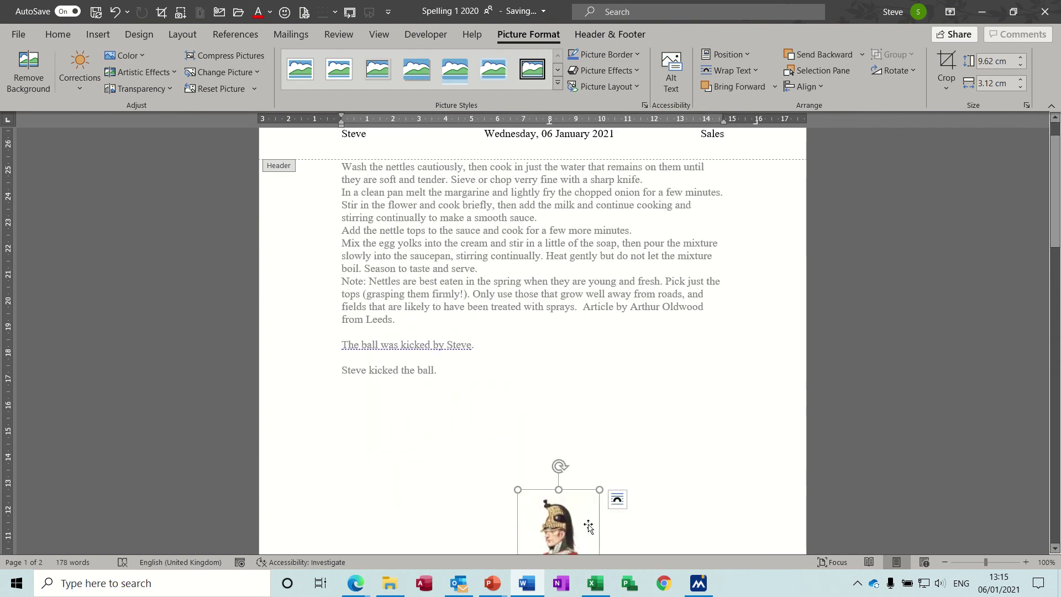
left_click_drag(586, 525, 722, 211)
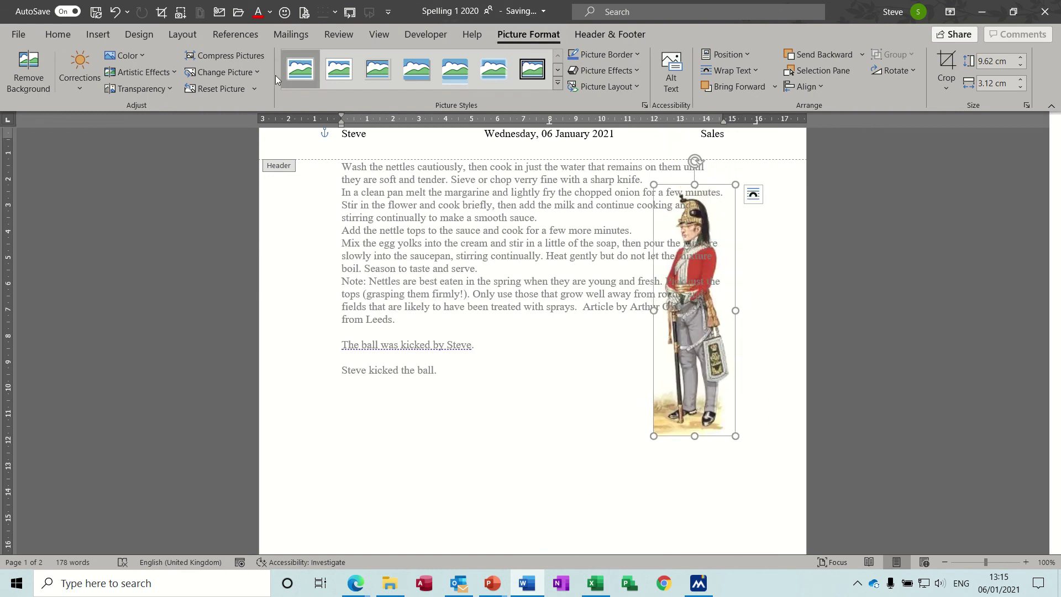
Fade the picture to 65% transparency and return to editing the body text
left_click(164, 87)
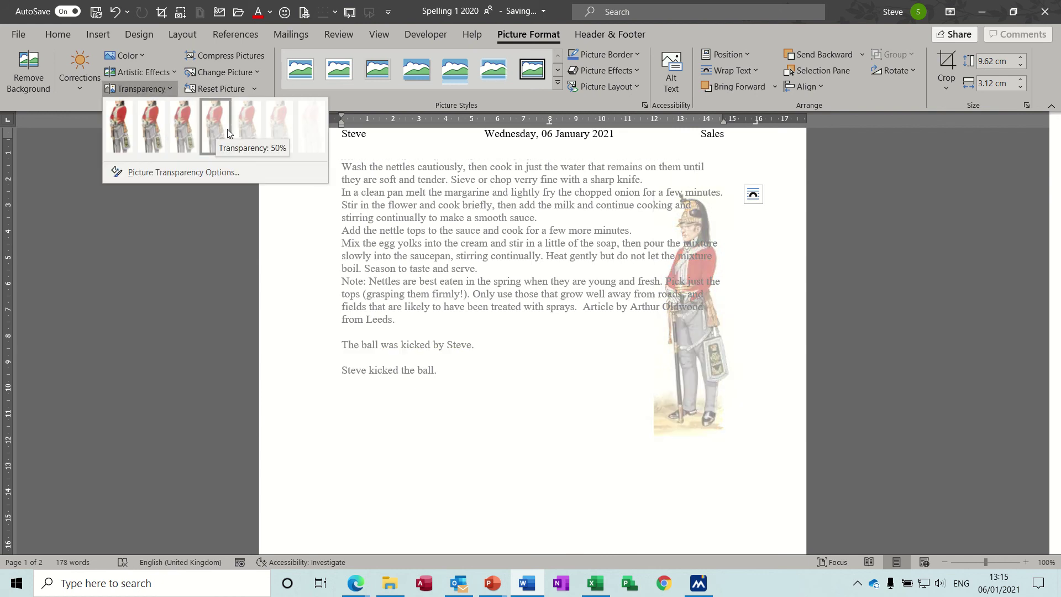
left_click(244, 134)
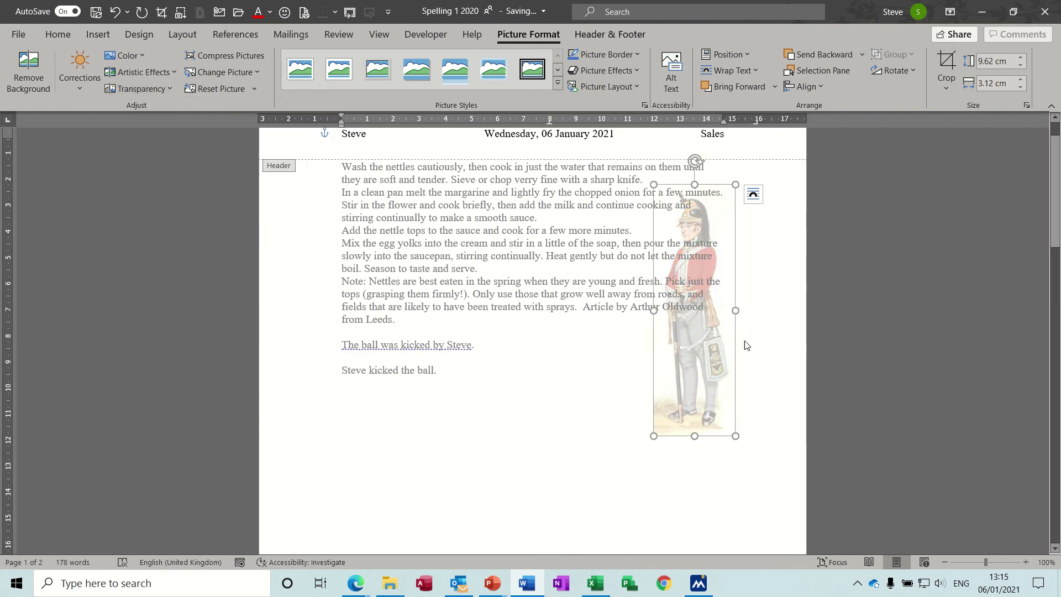
left_click(757, 200)
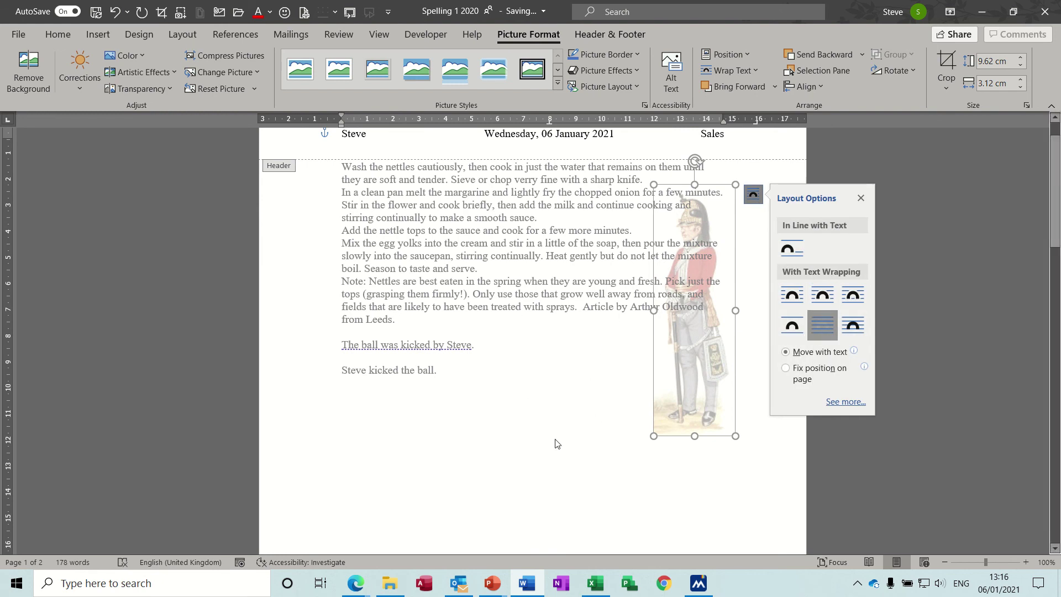
double_click(482, 438)
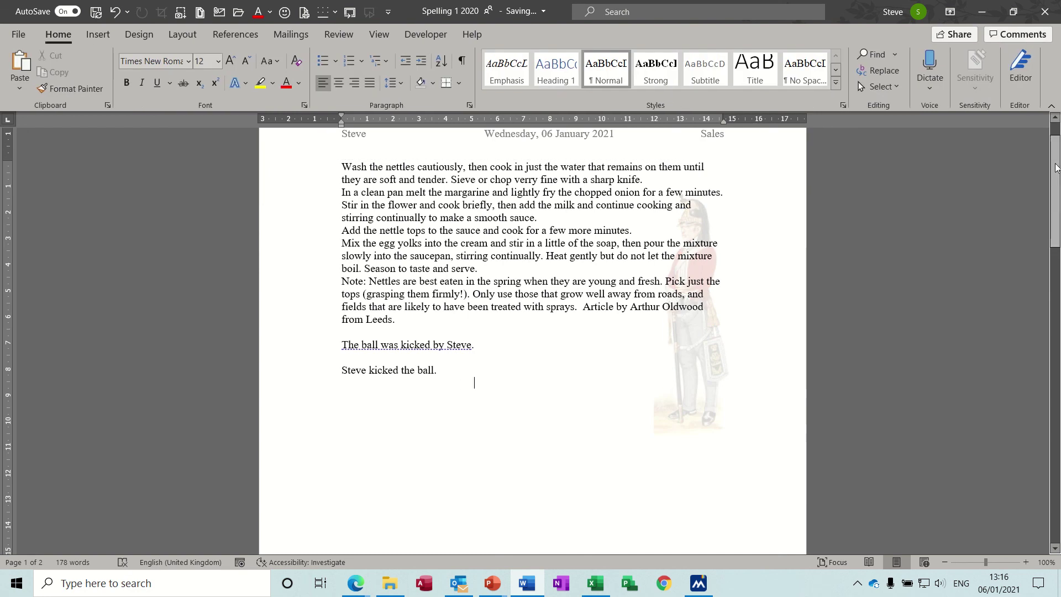
left_click_drag(1053, 168, 1057, 128)
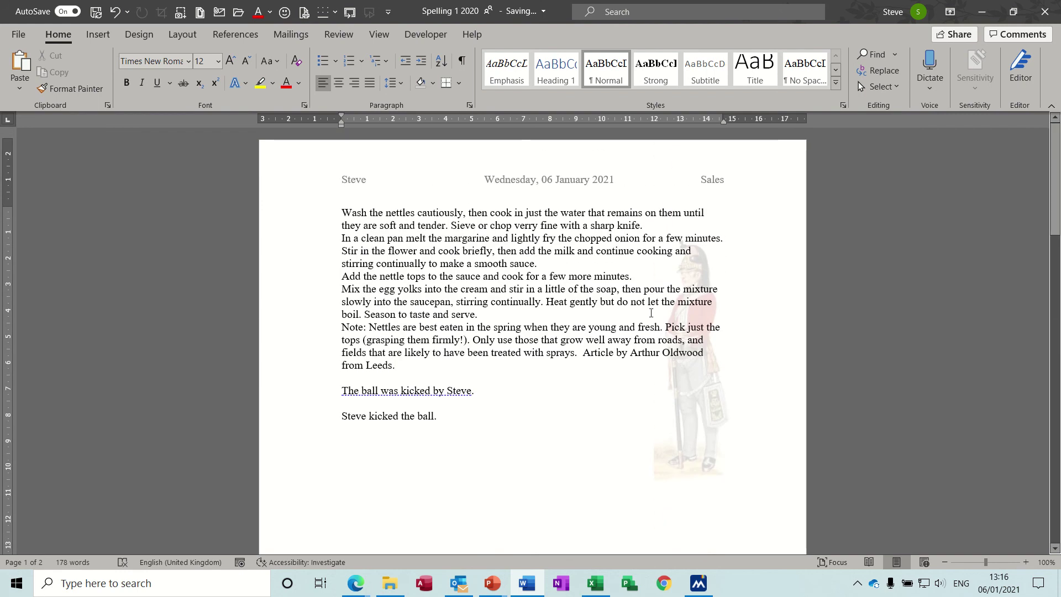
double_click(699, 378)
key("ctrl+z")
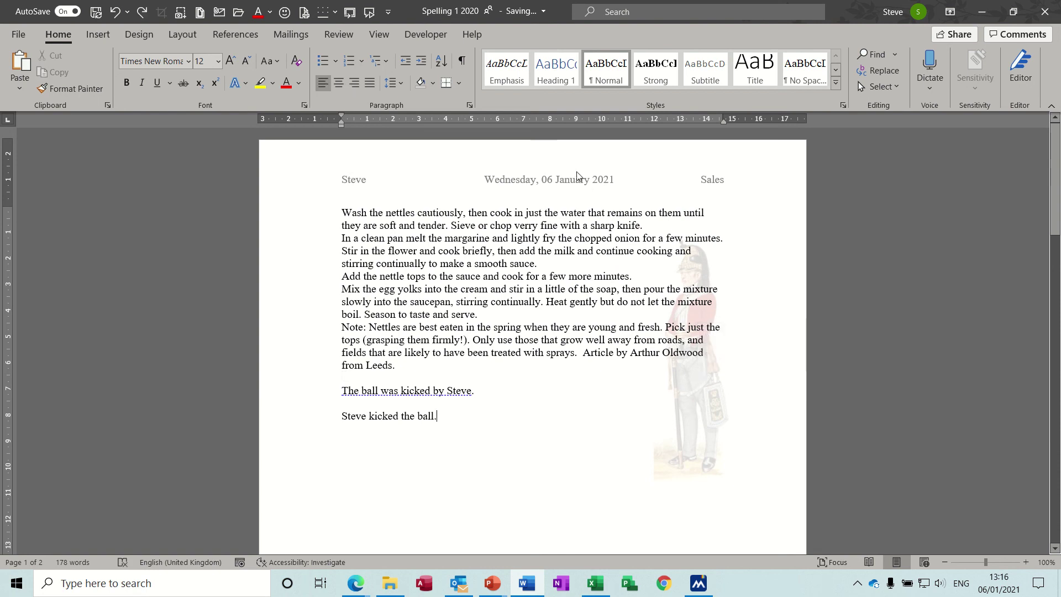
Move the faded soldier picture left to the centre of page 1, then close header editing
double_click(635, 172)
left_click(695, 279)
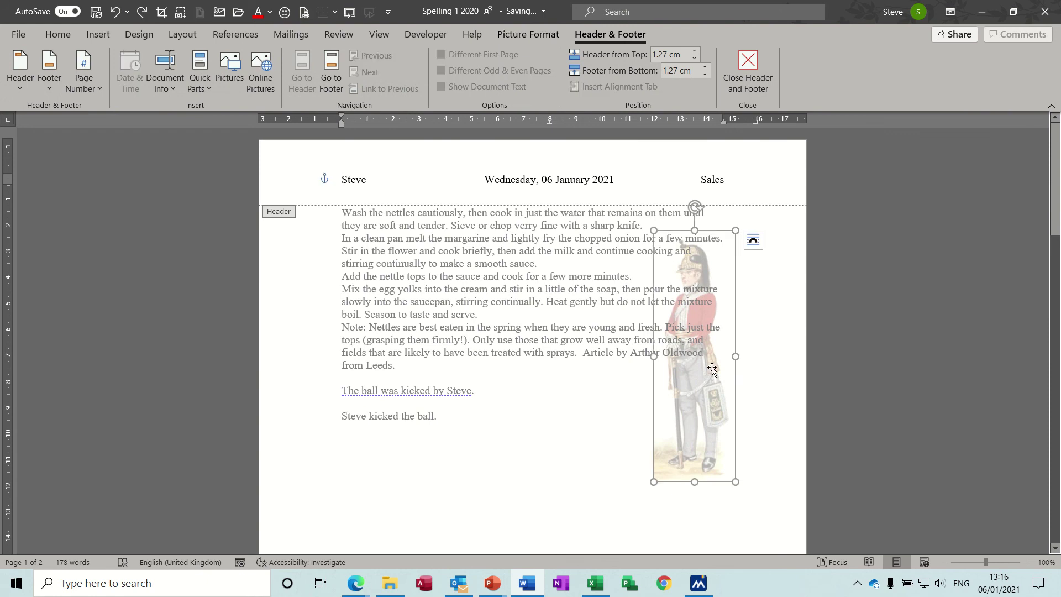
left_click_drag(712, 371, 577, 370)
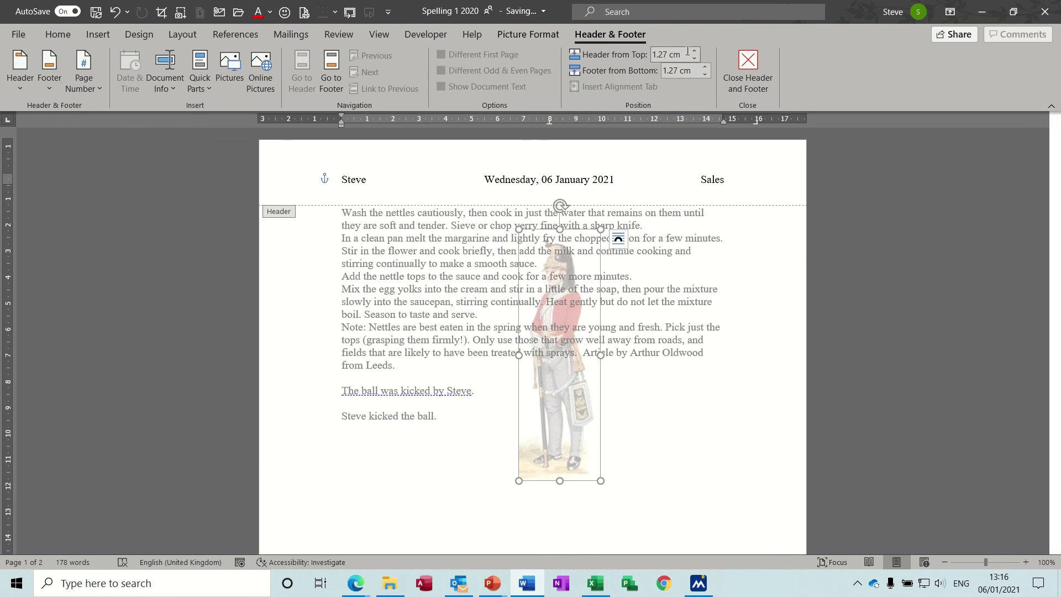
double_click(659, 435)
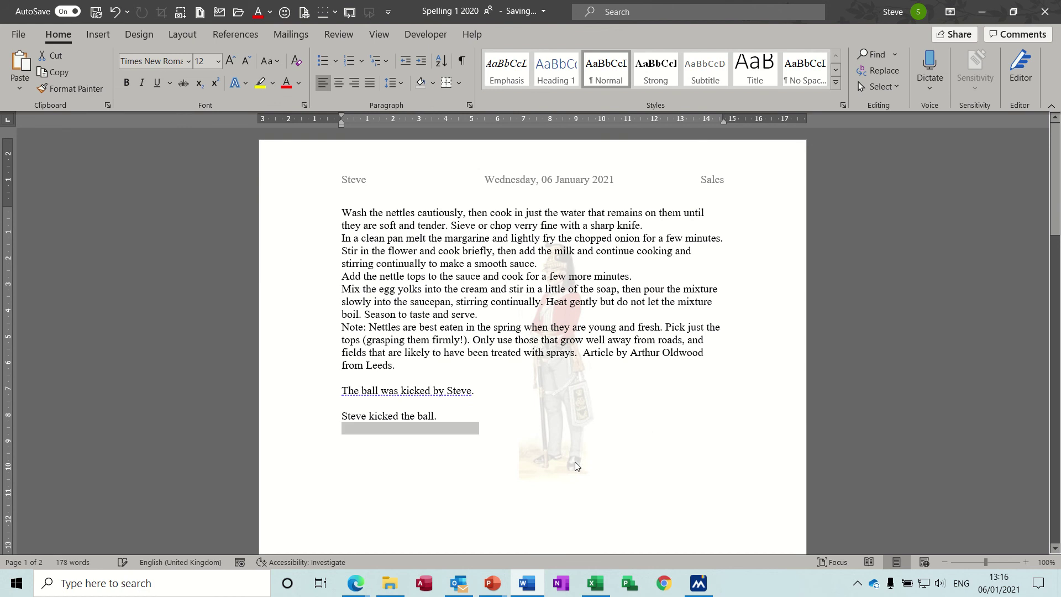